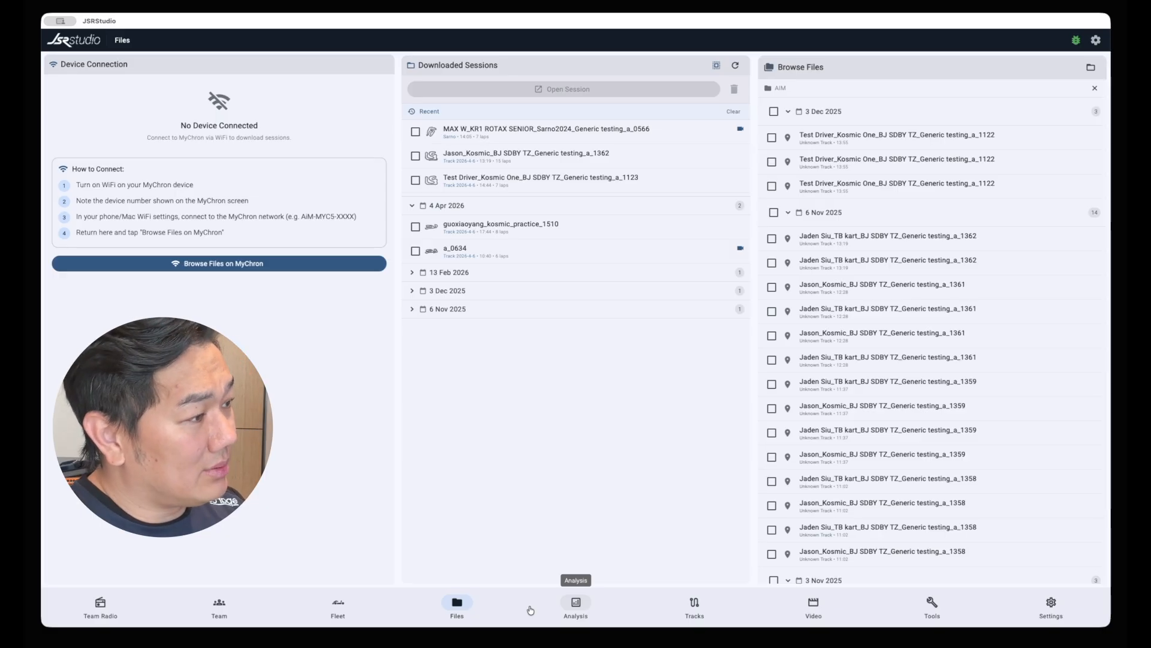
Open the SDBY session ending in a_1362 for analysis and plot only Lap 5 in place of Lap 6
left_click(548, 153)
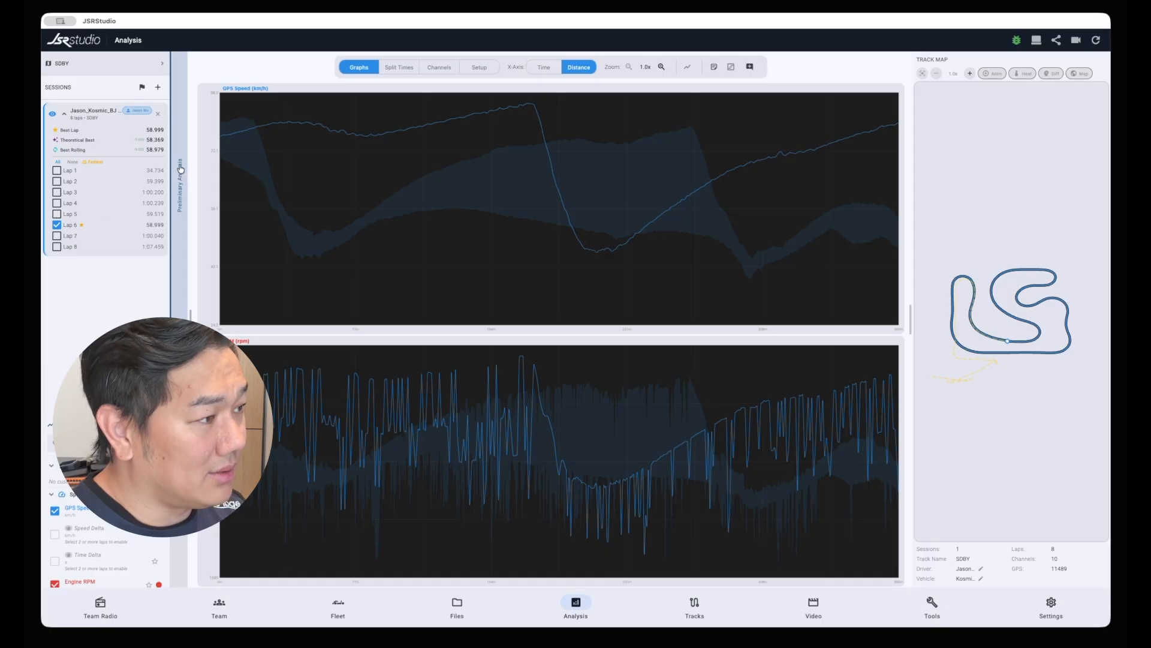
left_click(57, 226)
left_click(61, 214)
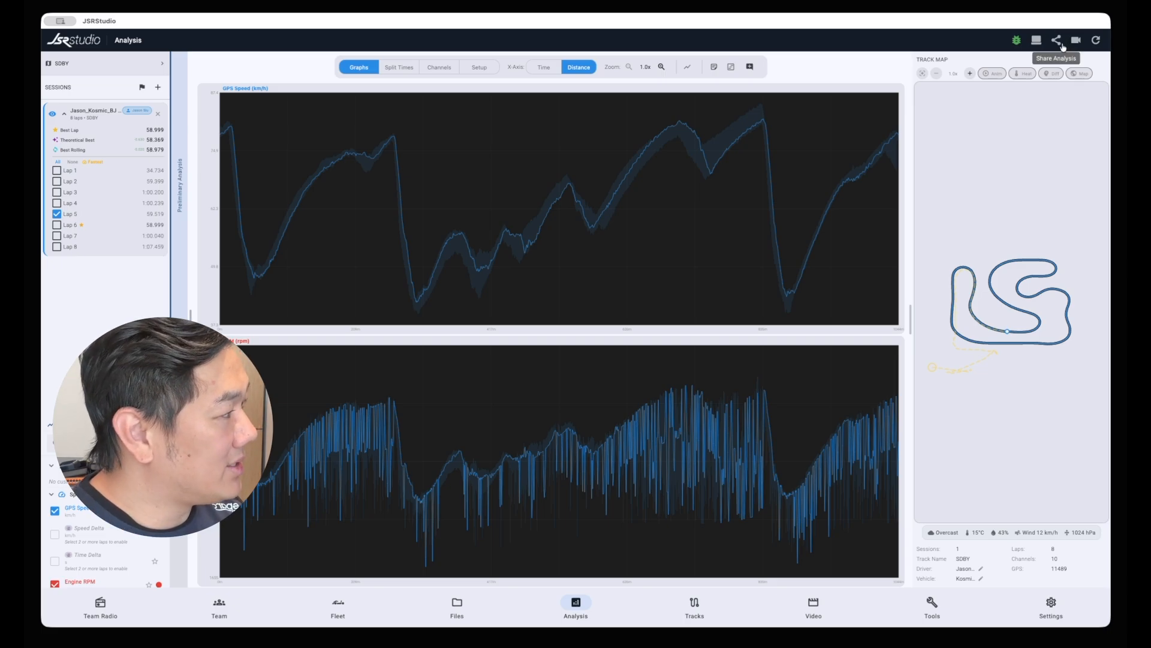
Review the Share Analysis options for full session, laps with notes, notes only and selected laps, and close the dialog without sharing
left_click(1057, 40)
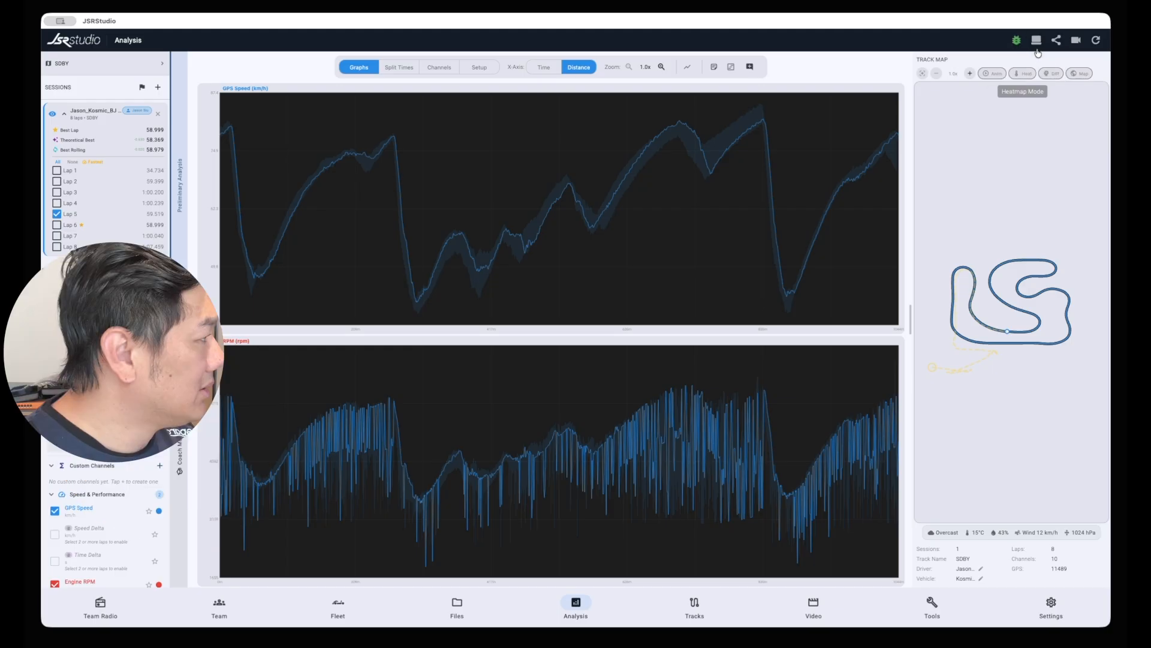
left_click(1057, 41)
left_click(1037, 49)
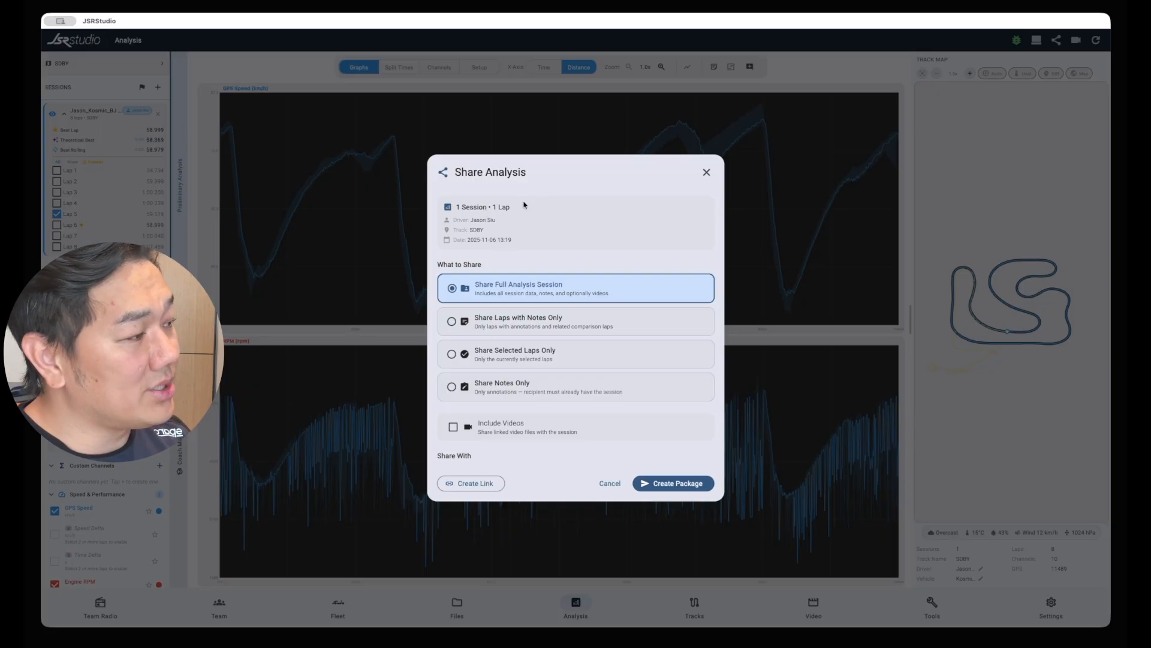
scroll(537, 322, "down", 2)
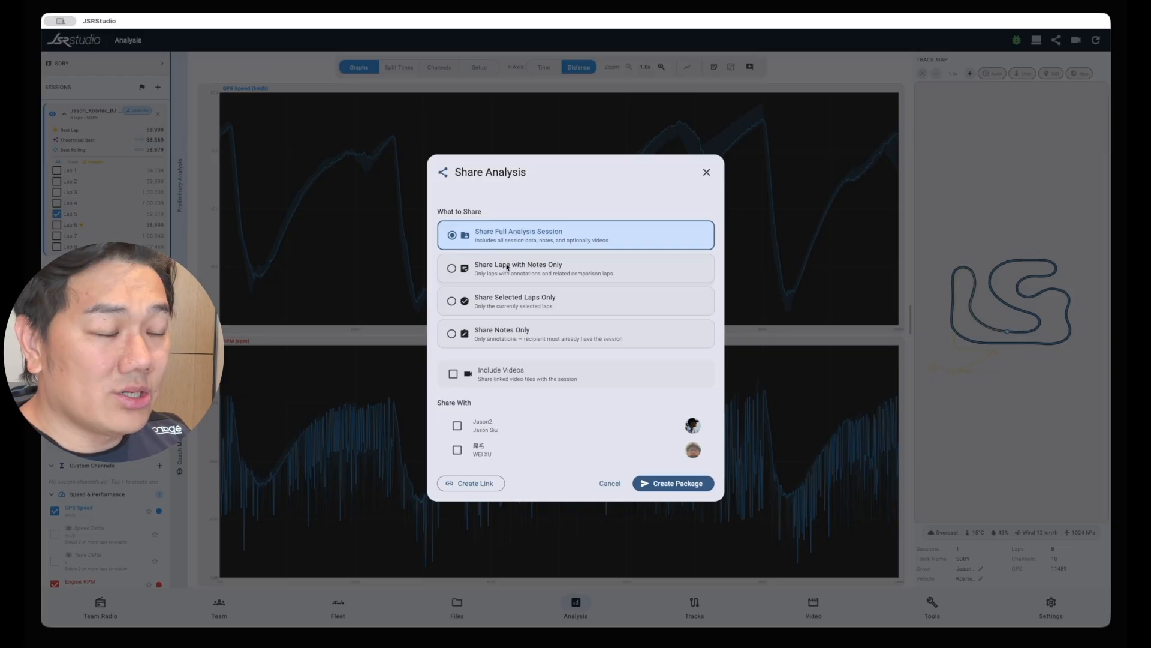
left_click(506, 267)
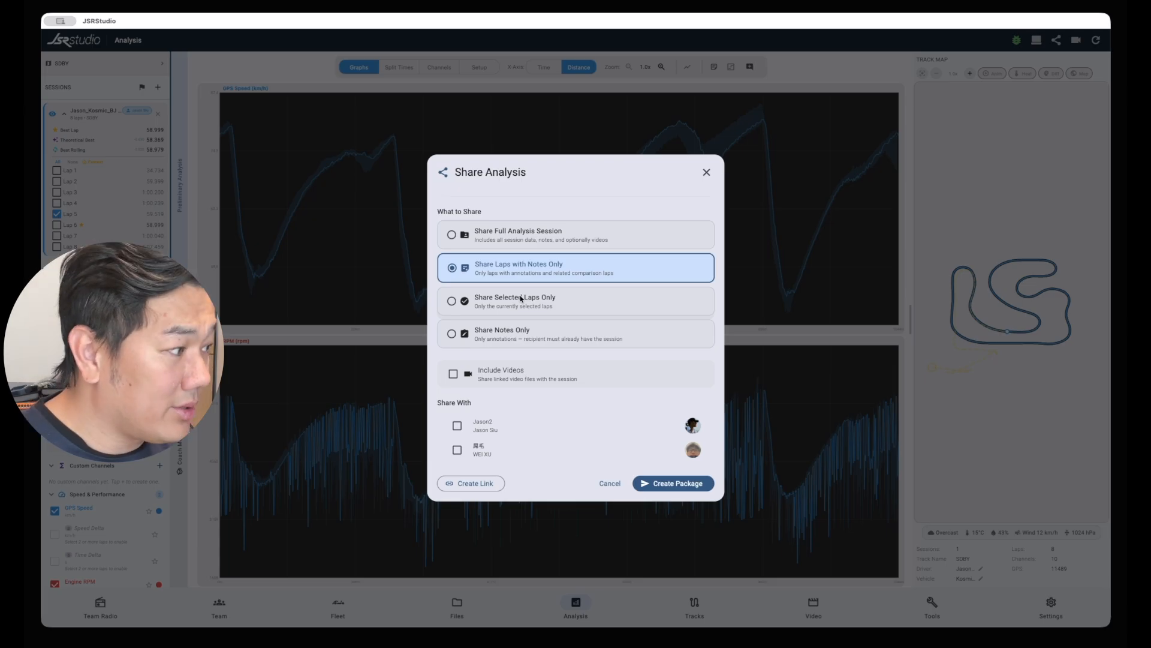
left_click(496, 334)
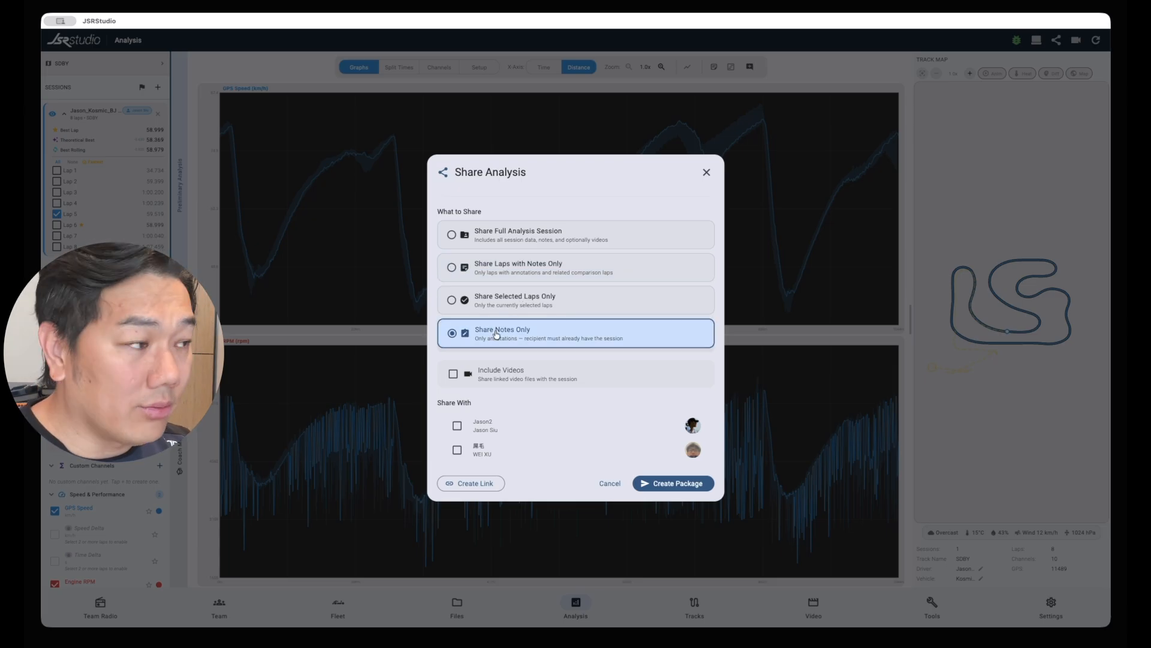
left_click(528, 310)
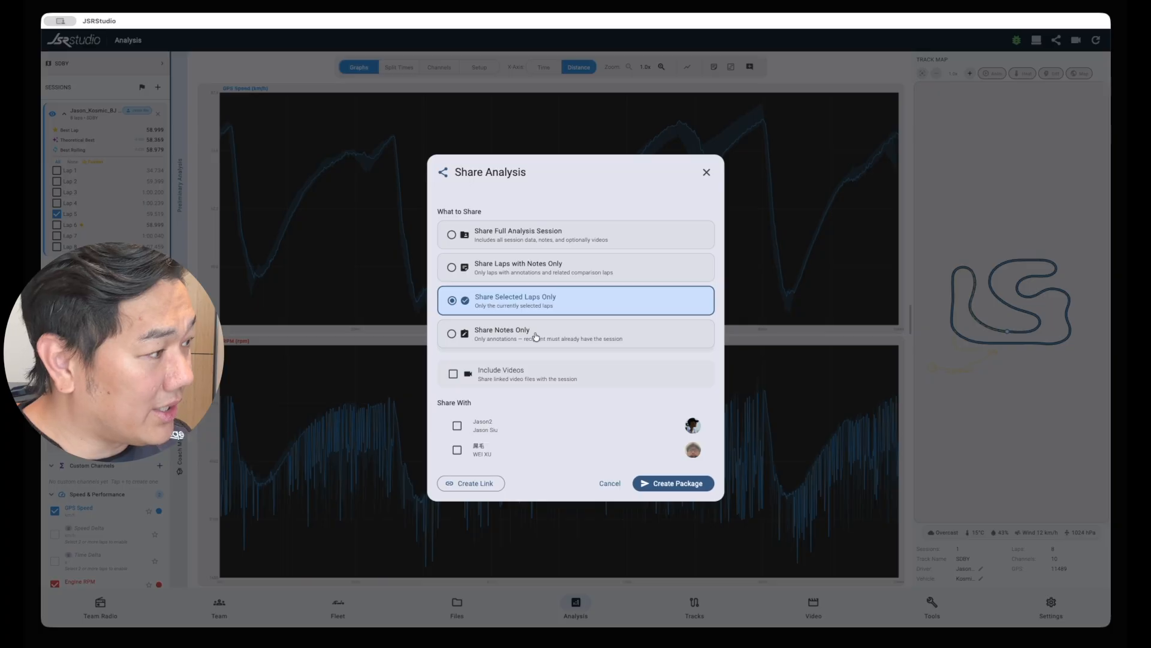
left_click(522, 235)
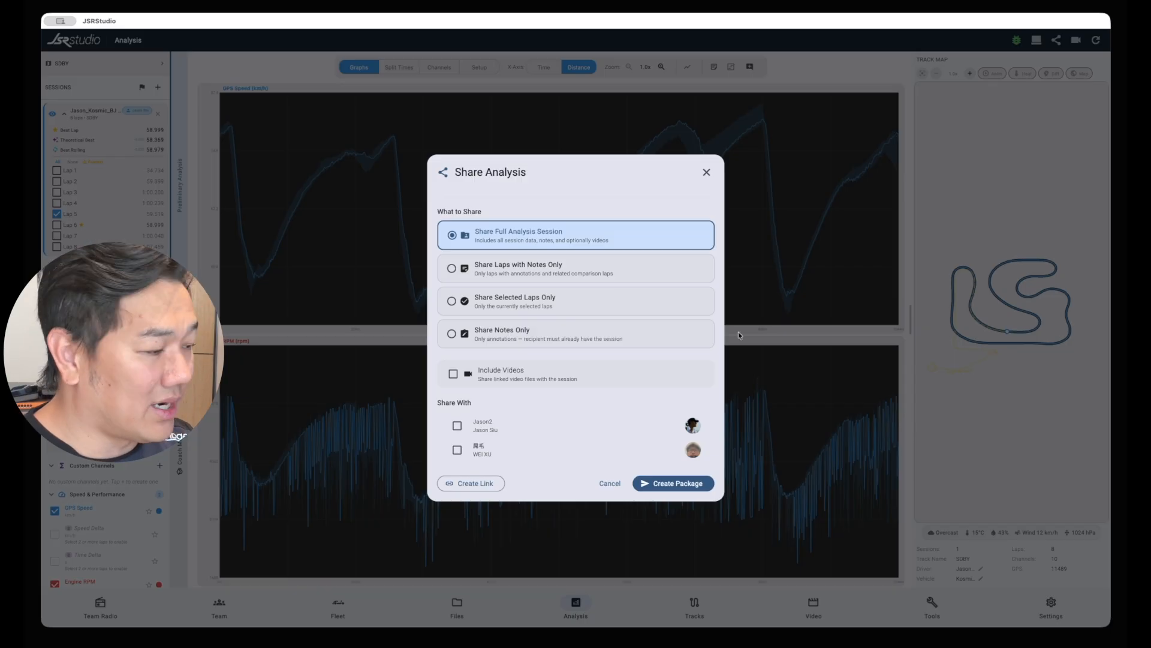
left_click(707, 173)
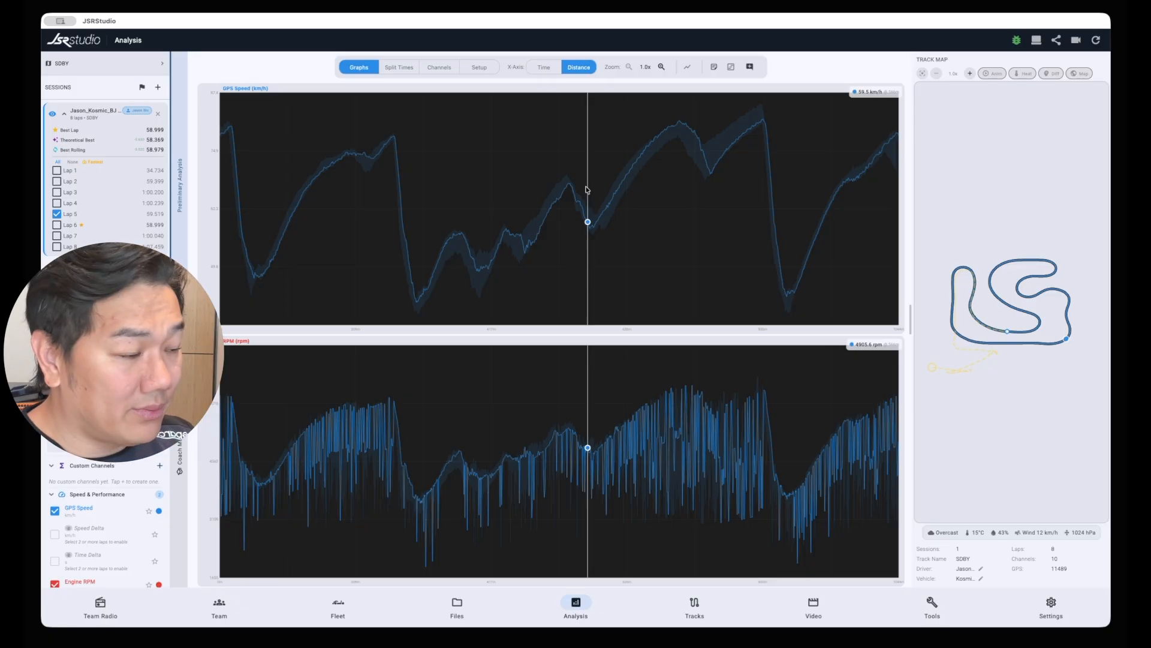
Go to Team Radio and look through its Bulletin, Chats and Contacts sections
left_click(116, 602)
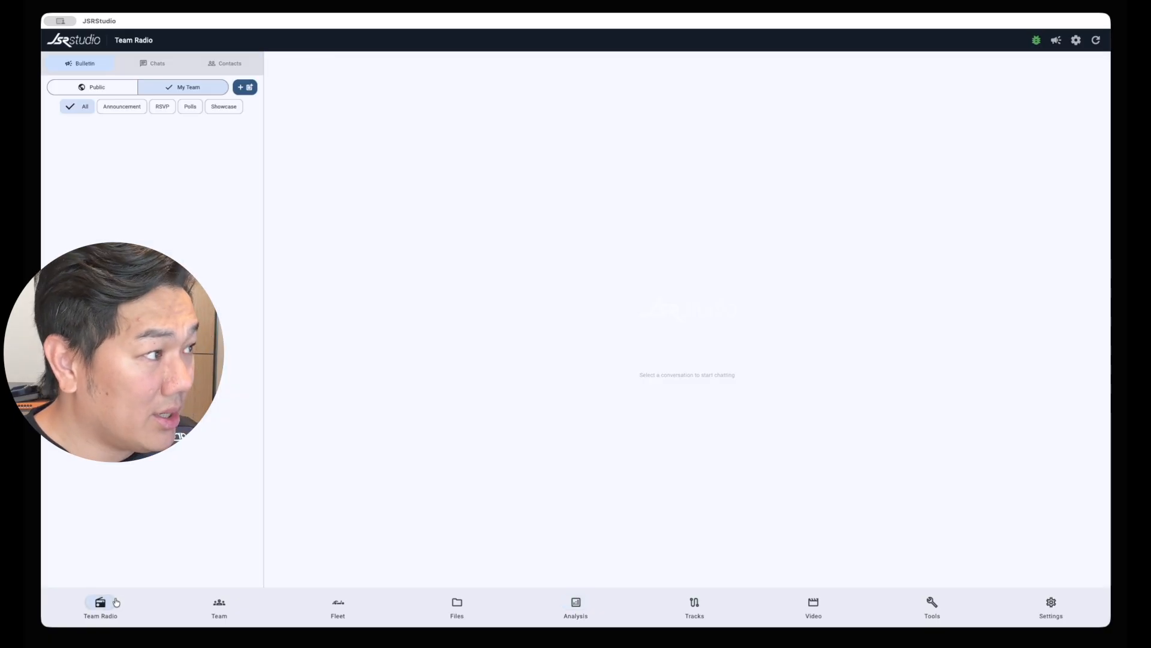
left_click(211, 65)
left_click(156, 64)
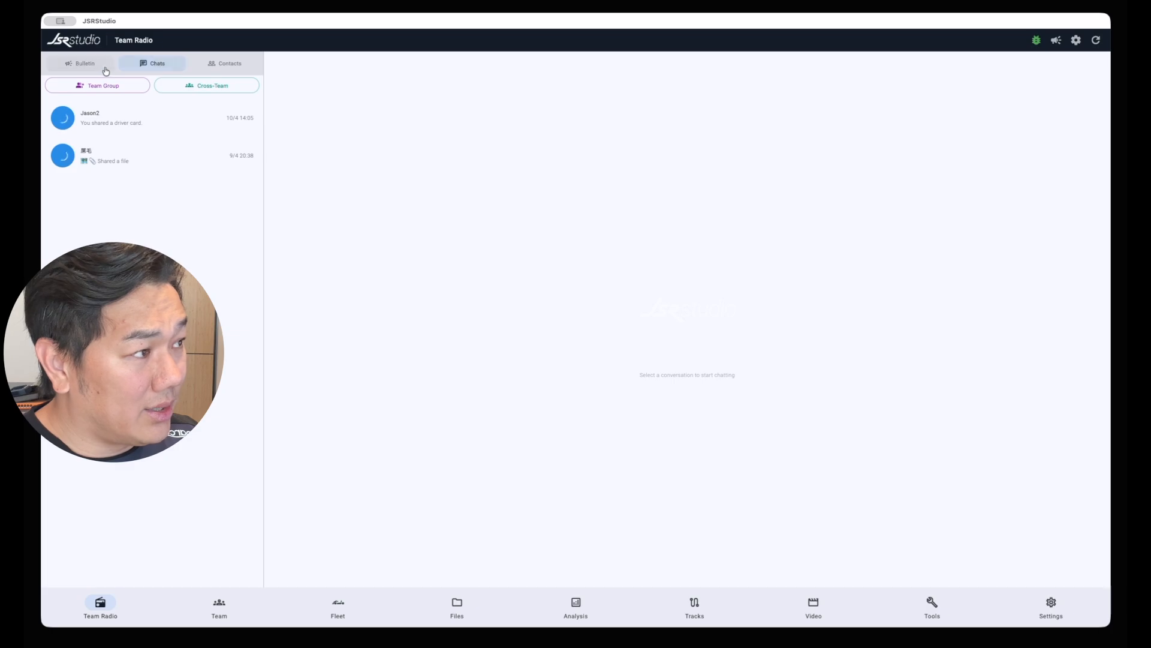
left_click(104, 70)
left_click(152, 70)
left_click(213, 69)
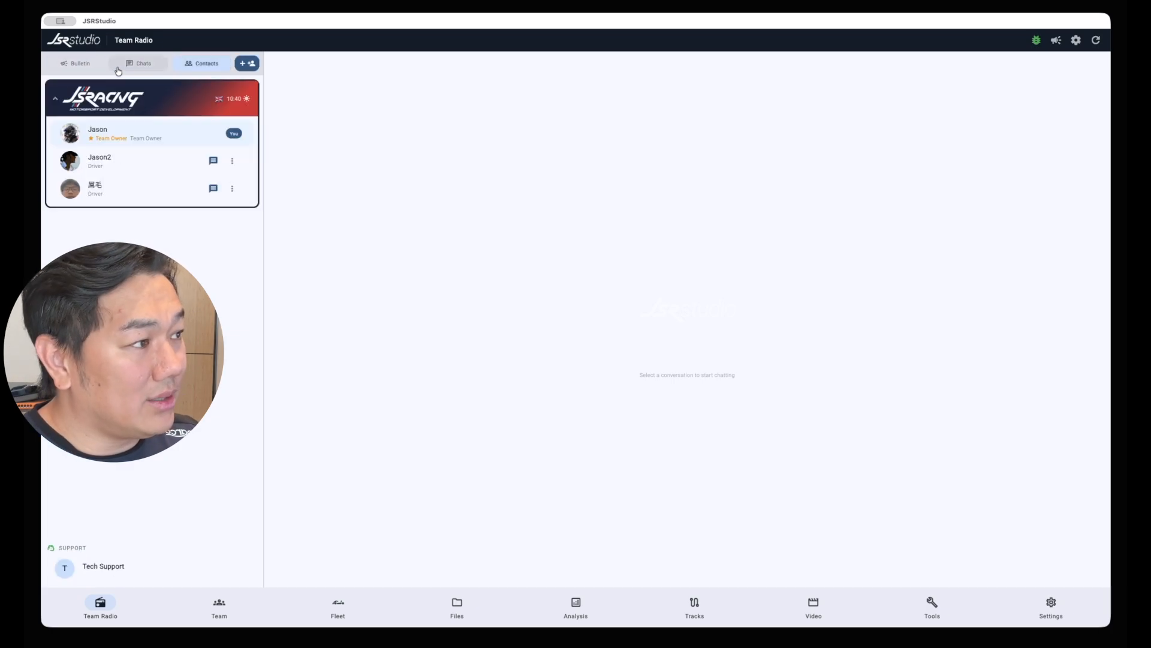
left_click(118, 72)
left_click(104, 69)
left_click(149, 70)
left_click(203, 68)
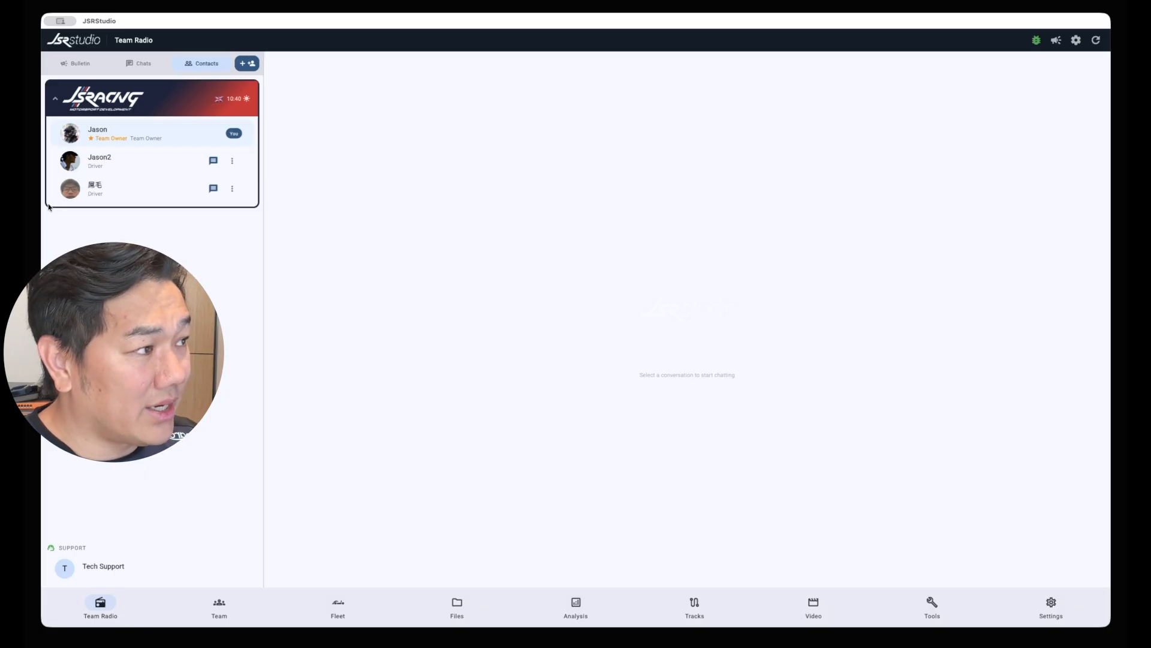
left_click(142, 64)
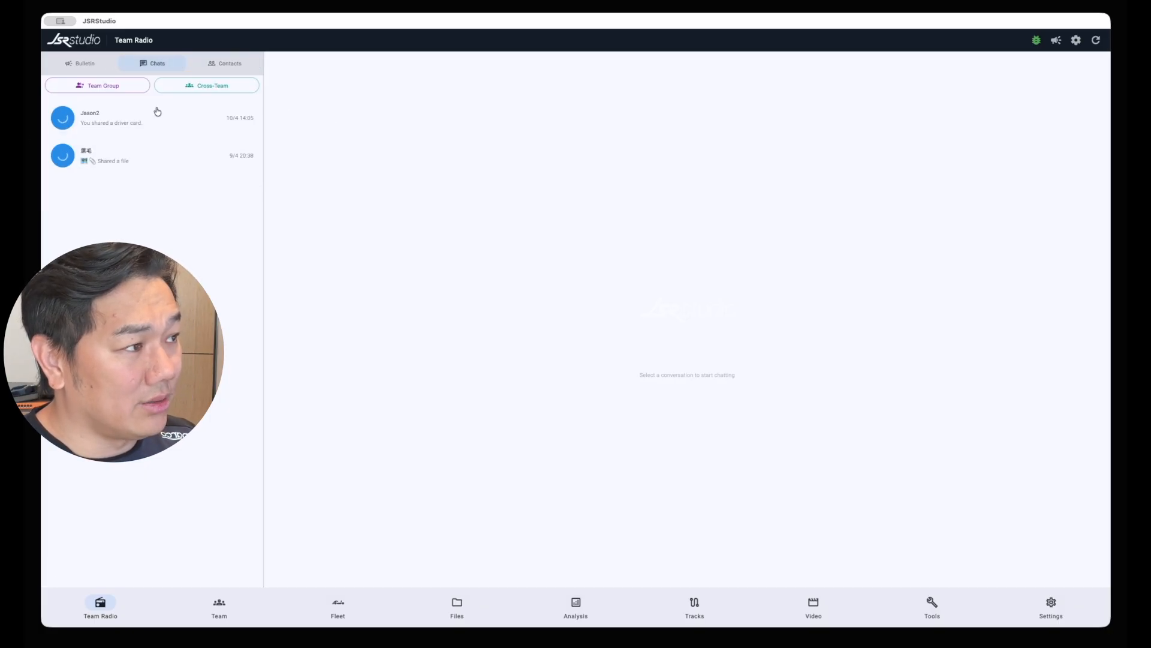
left_click(92, 69)
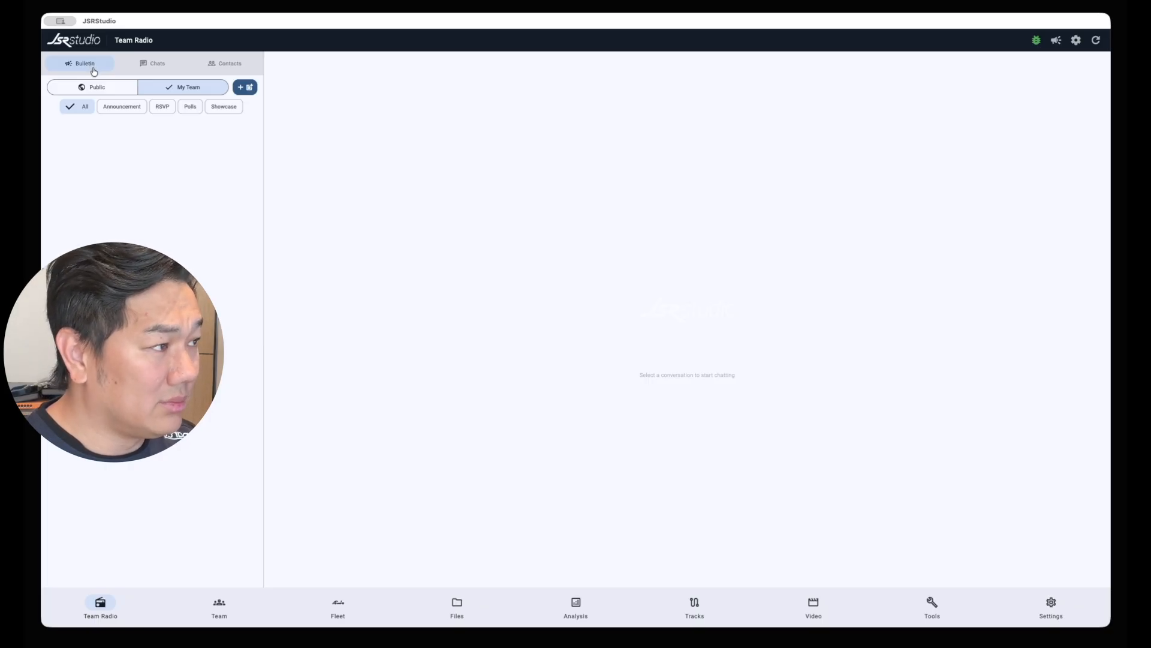
left_click(153, 63)
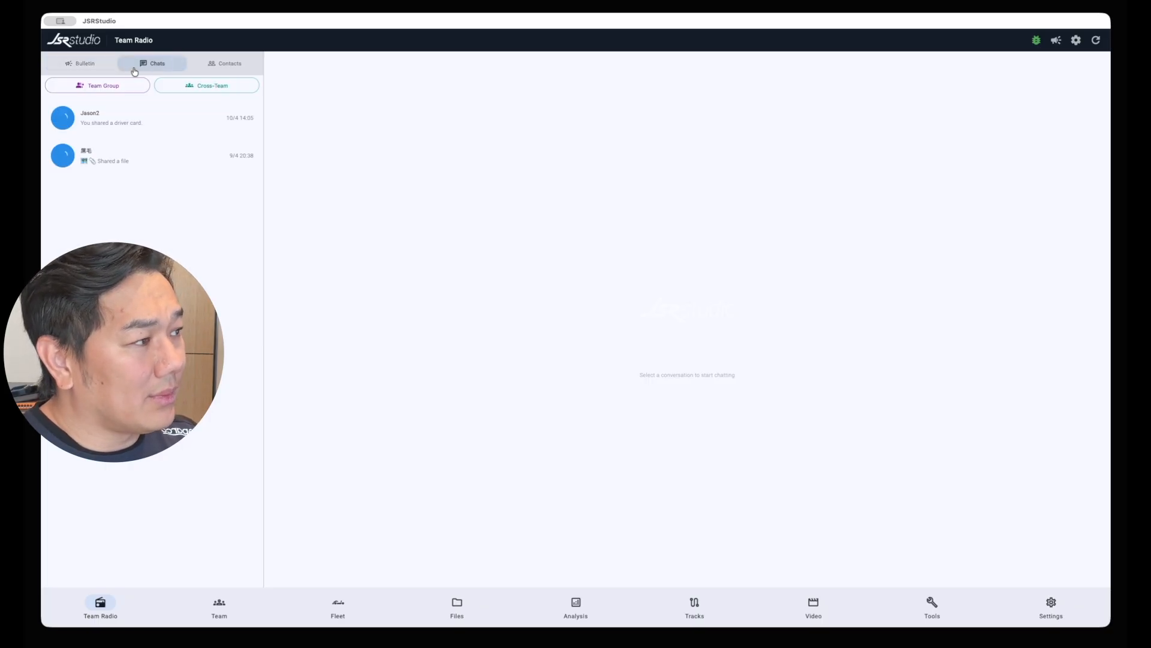
left_click(249, 65)
Open the first direct message conversation in Chats and load the driver's shared session into Analysis
left_click(153, 64)
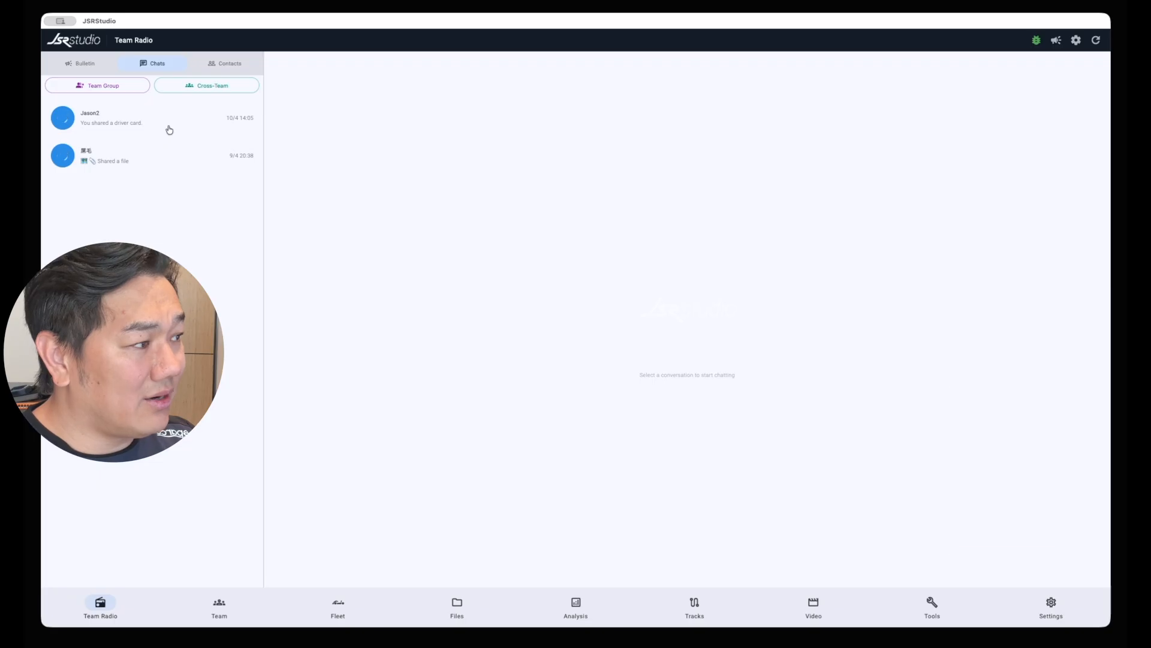
left_click(169, 120)
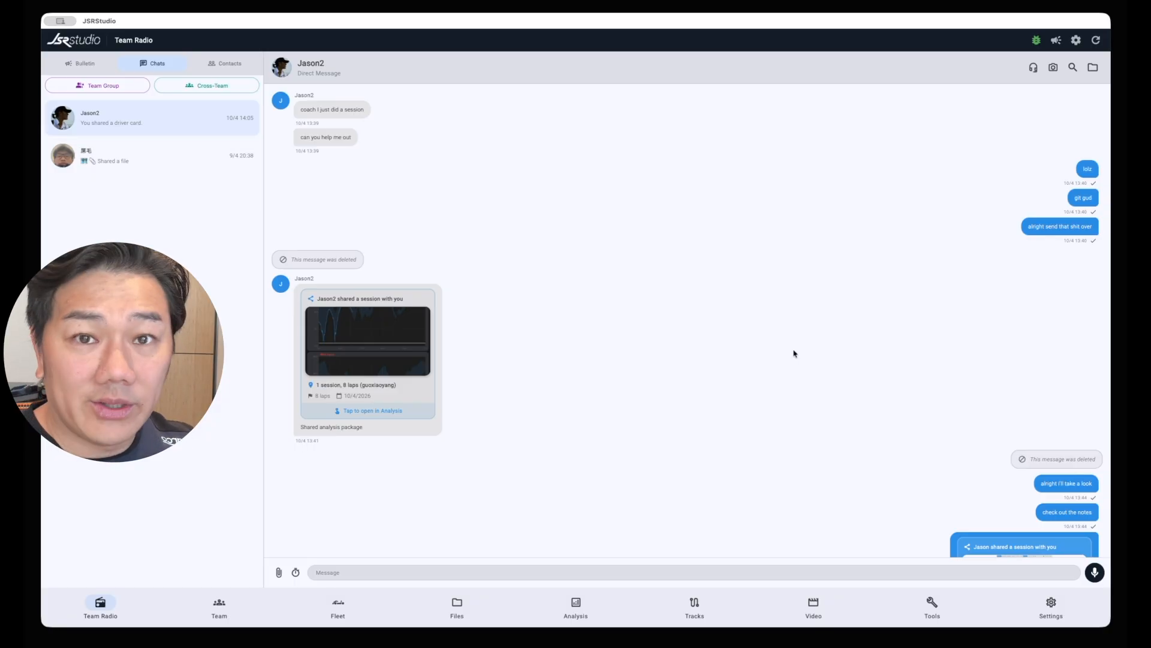
left_click(364, 335)
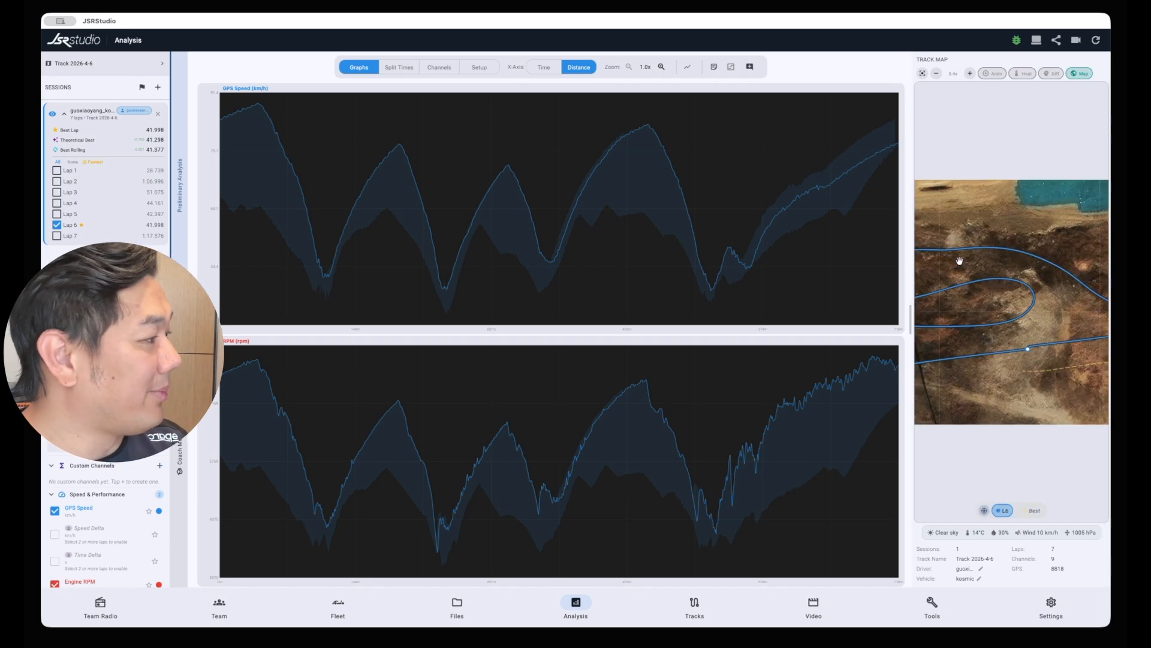
Examine the full circuit on a widened satellite track map and shrink the map pane back
left_click_drag(908, 328, 741, 328)
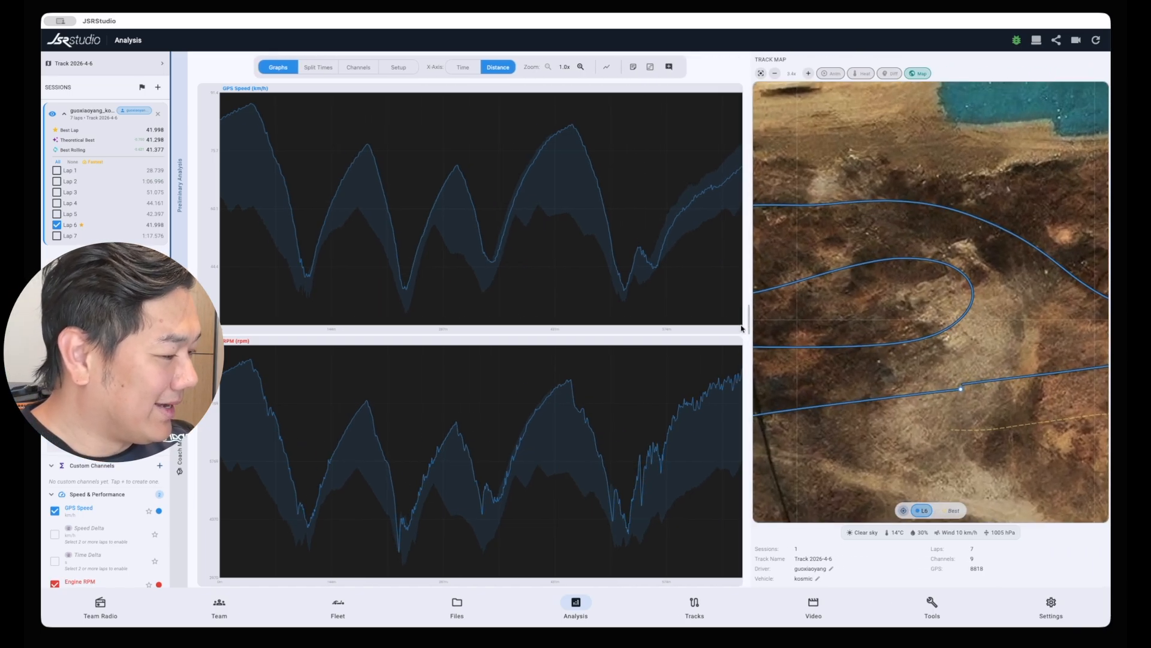
scroll(854, 306, "down", 10)
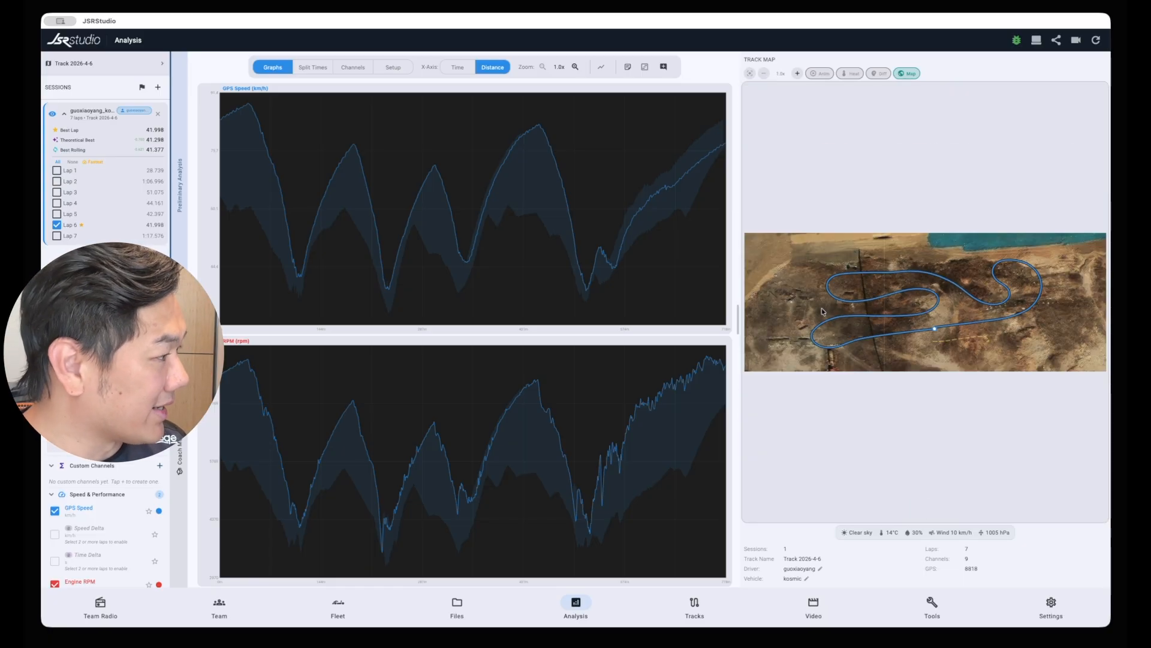
left_click_drag(737, 321, 912, 306)
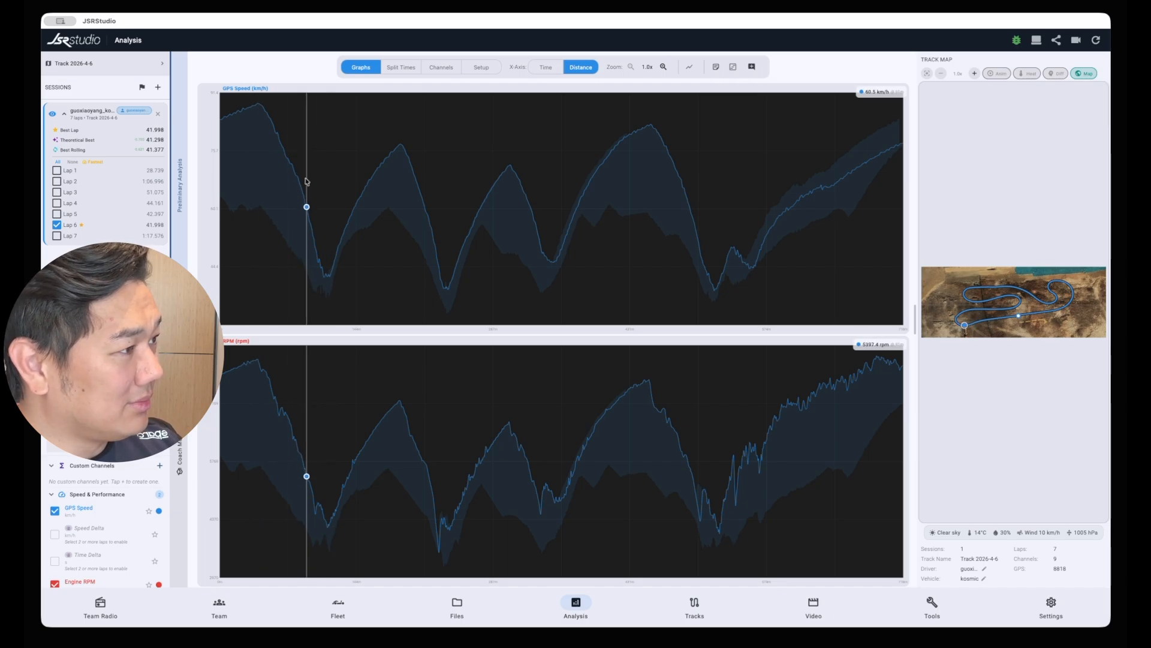
Add the note "dont slow down here, brake later" at the first peak of the GPS Speed graph
left_click(253, 109)
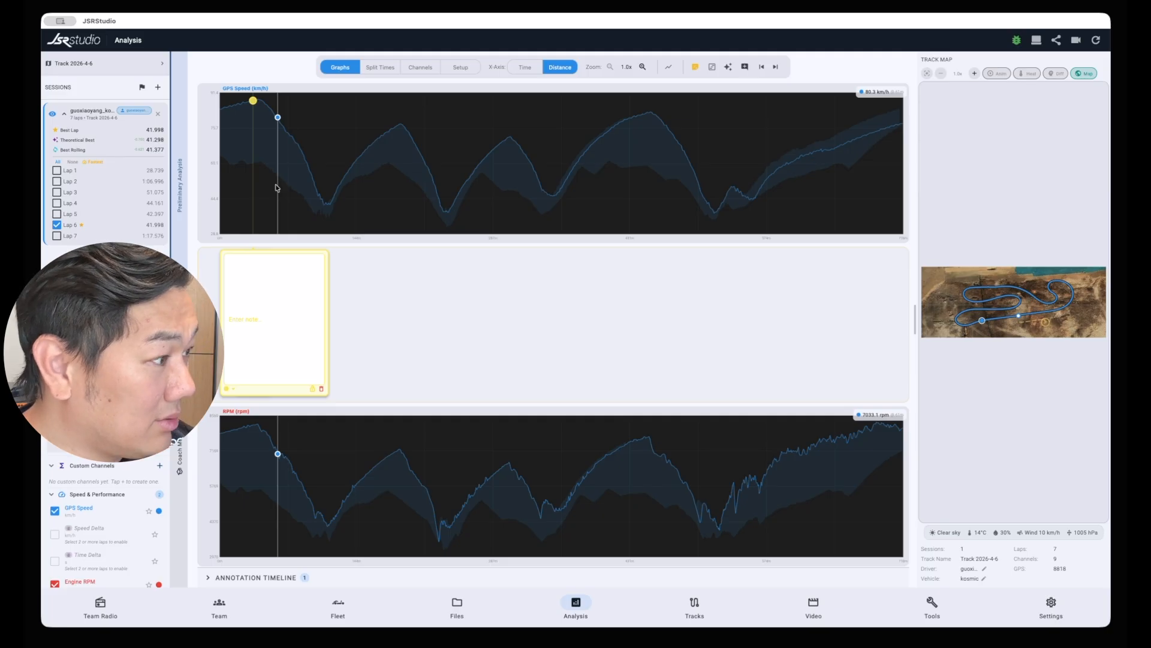
type("cor")
key("BackSpace")
key("BackSpace")
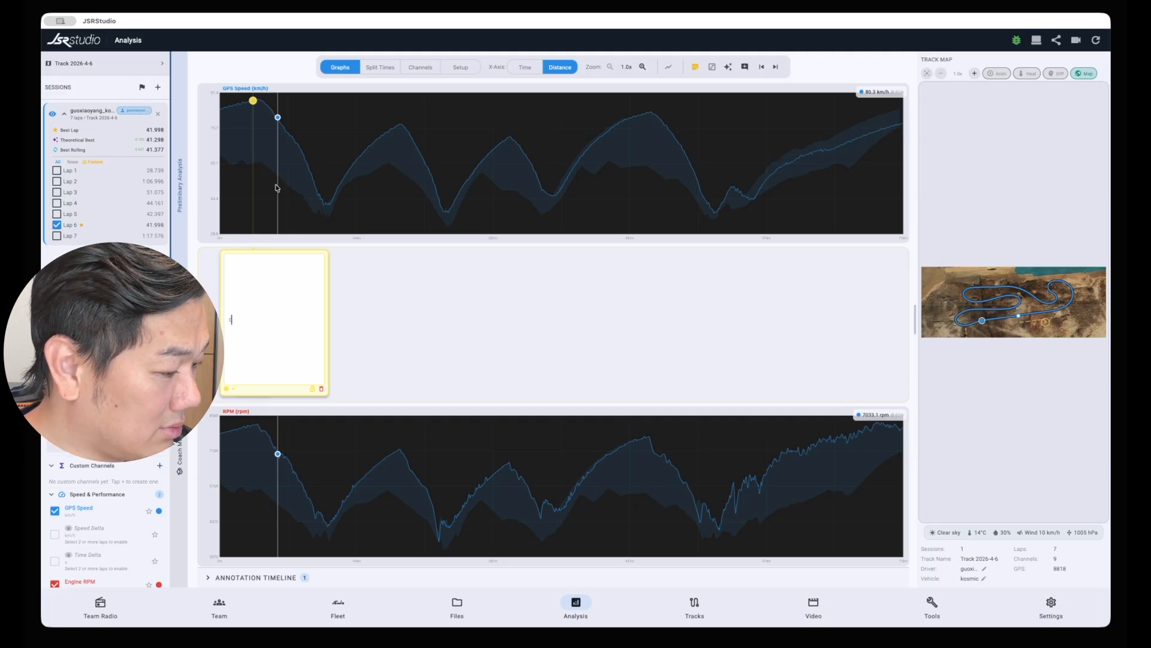
key("BackSpace")
type("dont s")
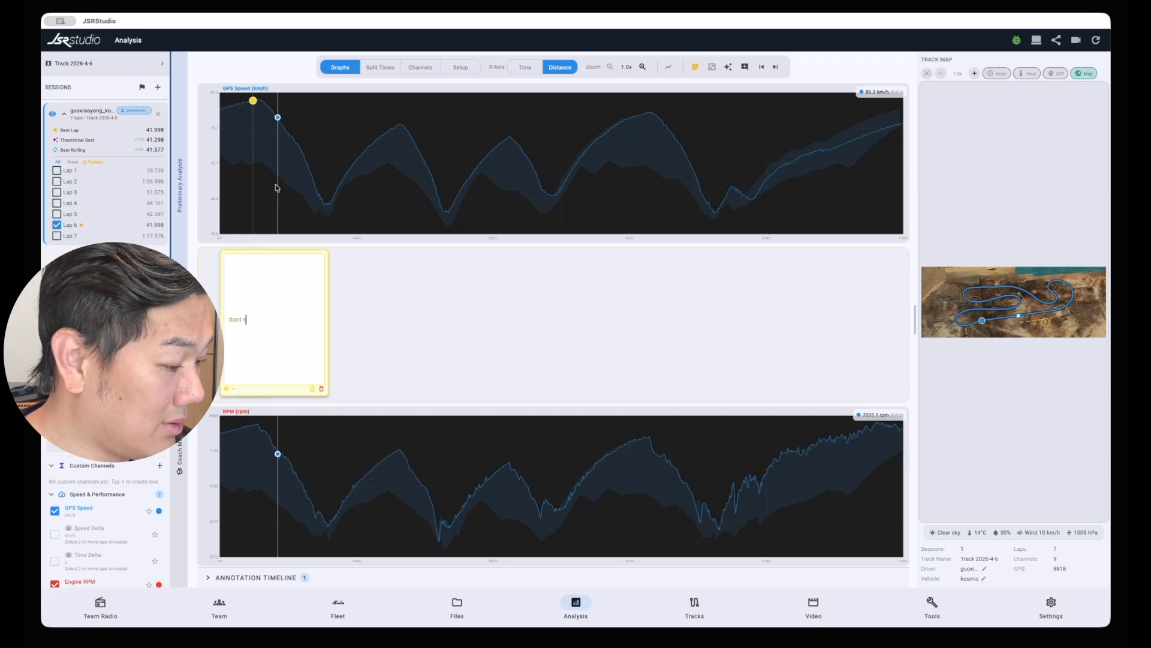
type("low down here")
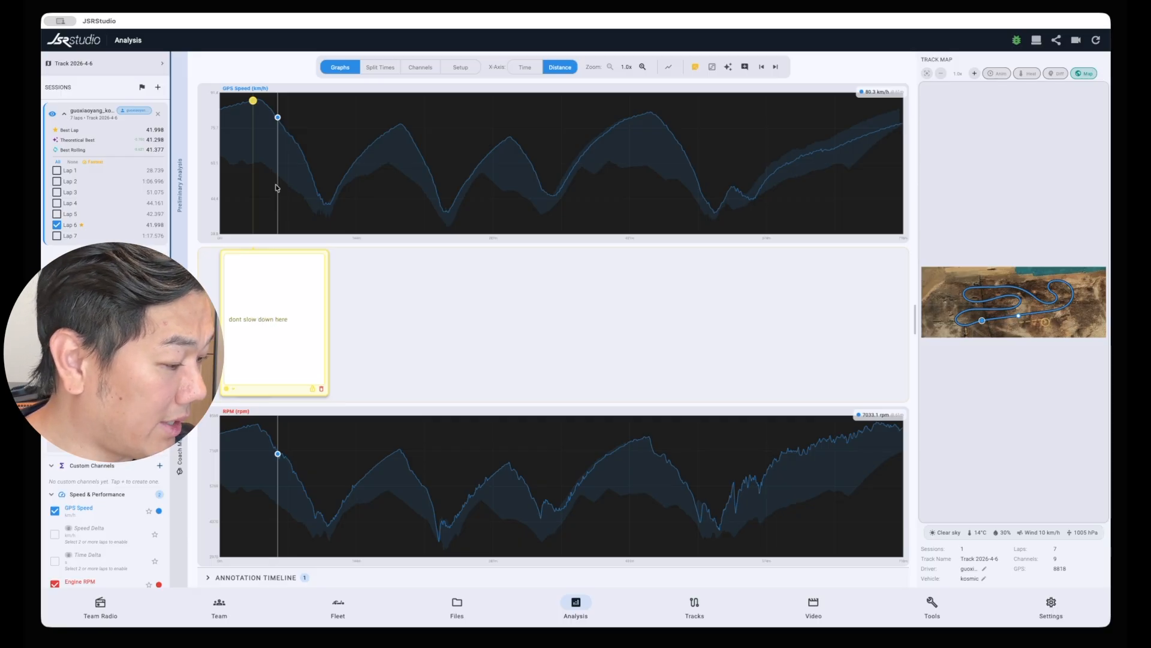
type(", brake ")
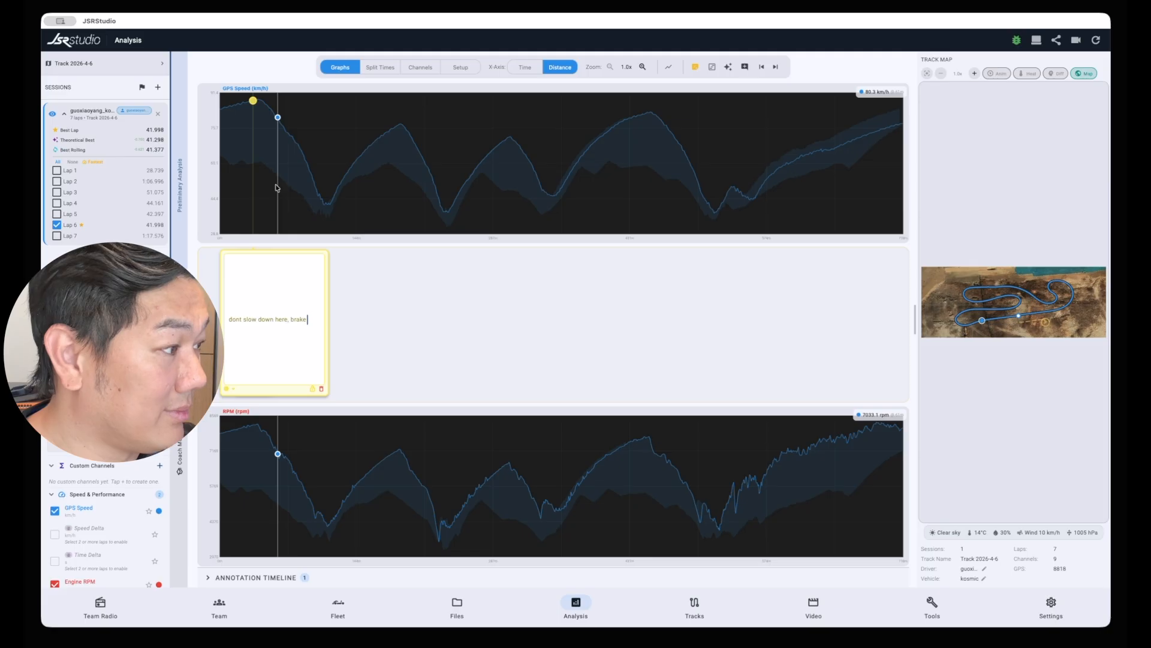
type("later")
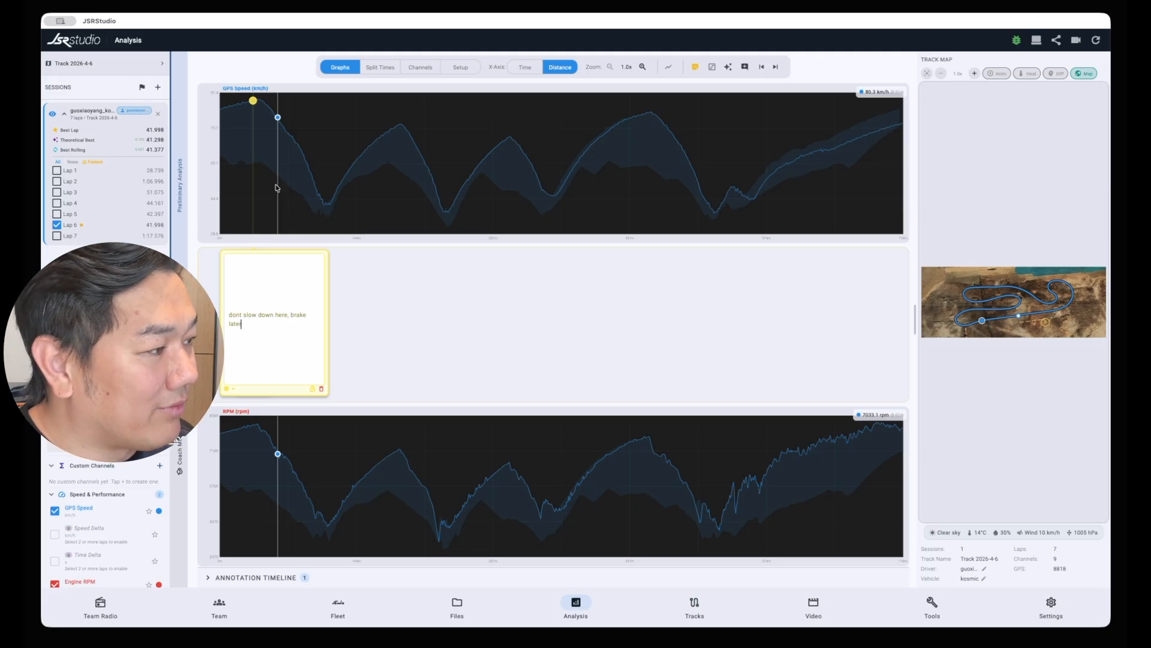
key("Return")
left_click(386, 286)
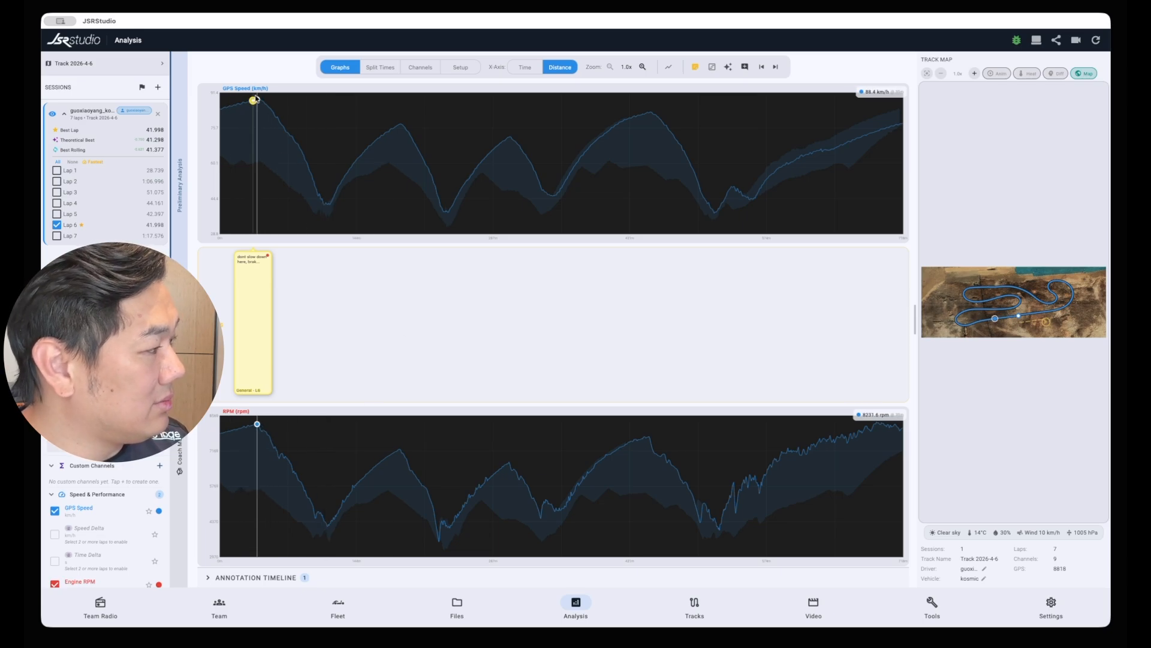
Add the note "this is braking point" partway down the slope after the first GPS Speed peak
left_click(287, 132)
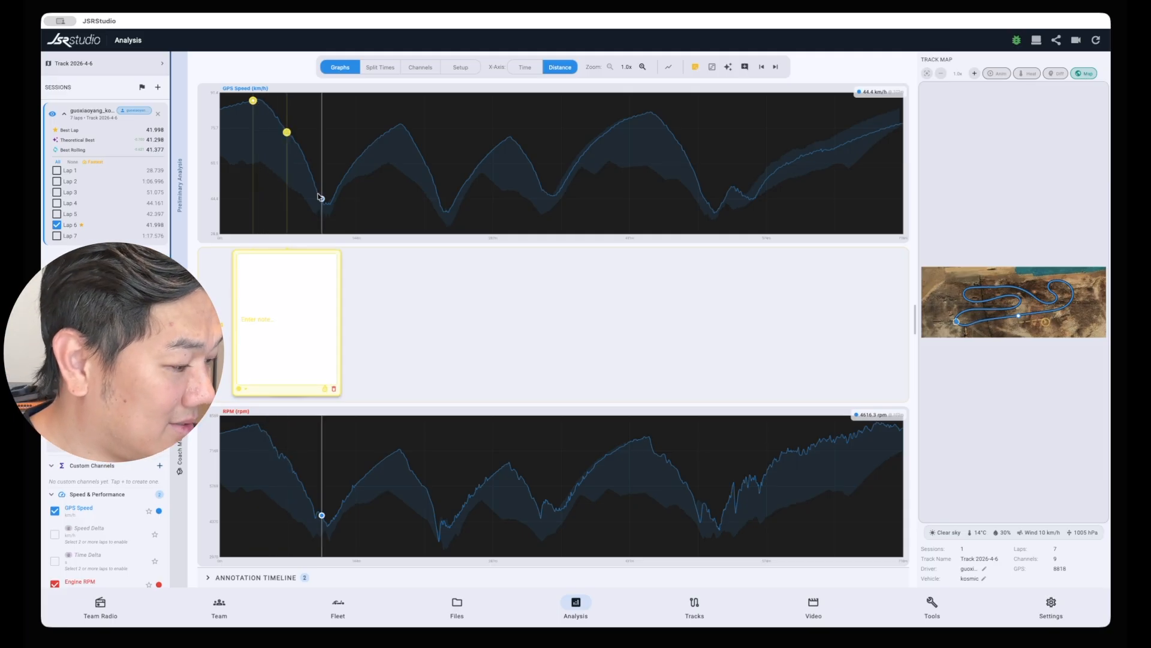
type("this is")
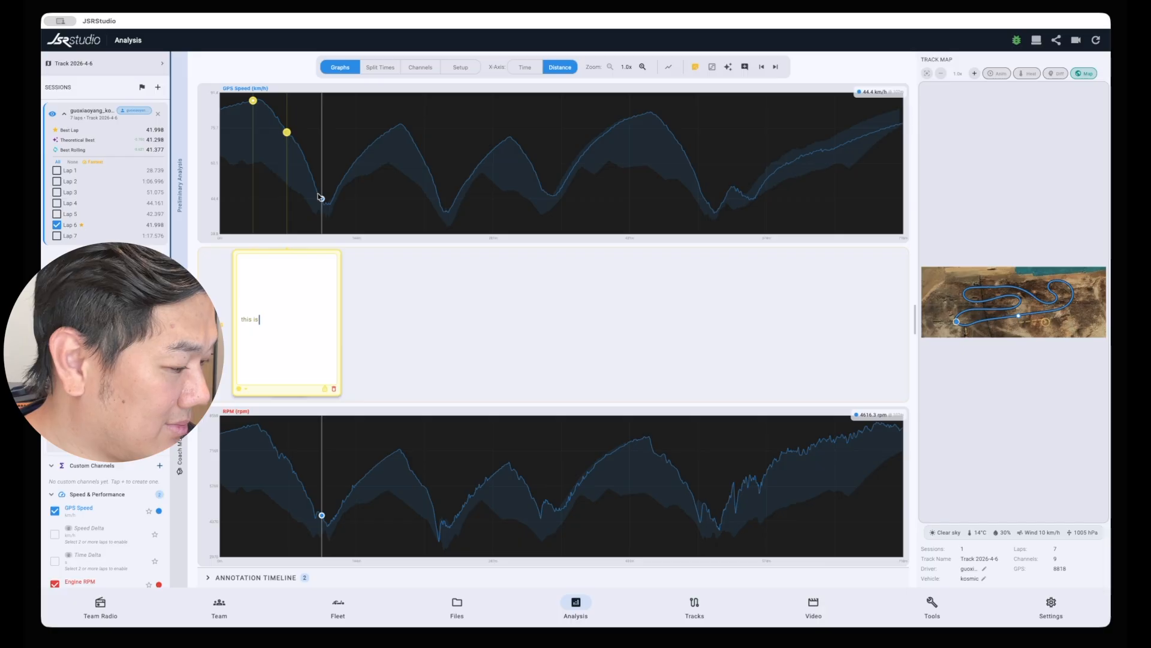
type(" braking point")
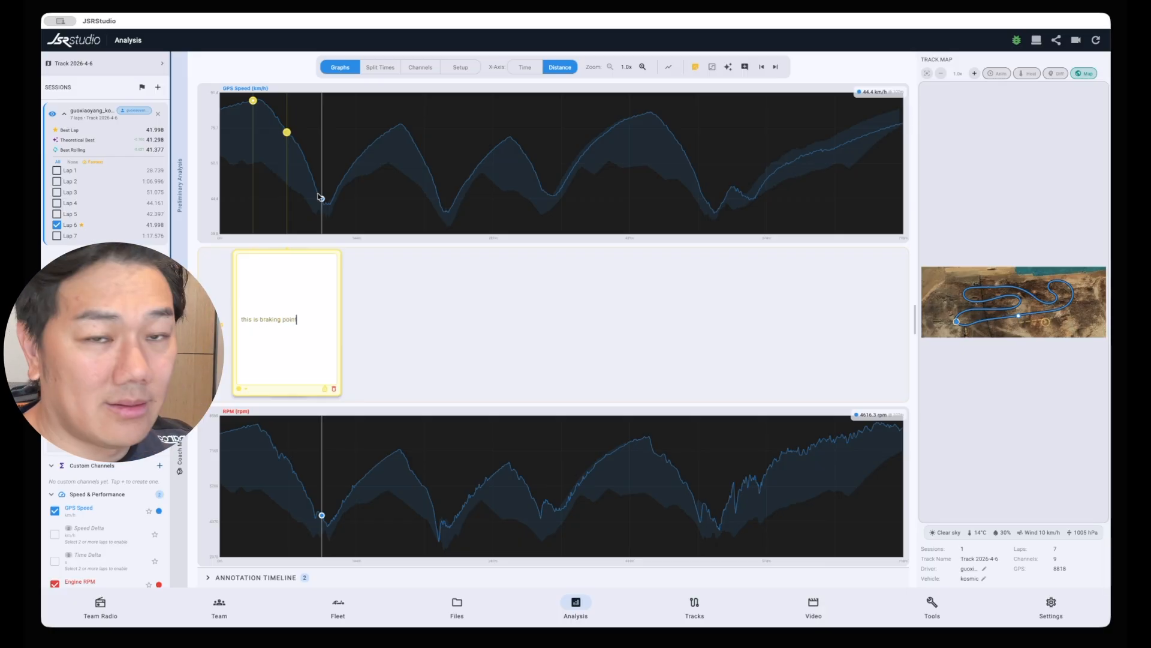
key("Return")
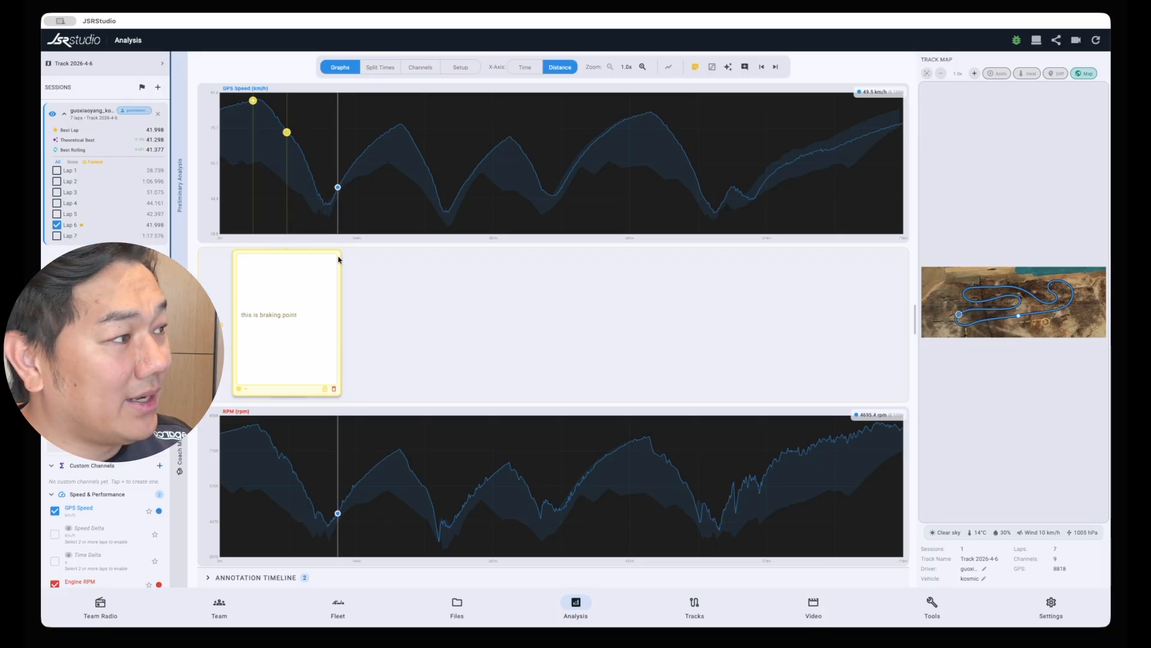
left_click(429, 337)
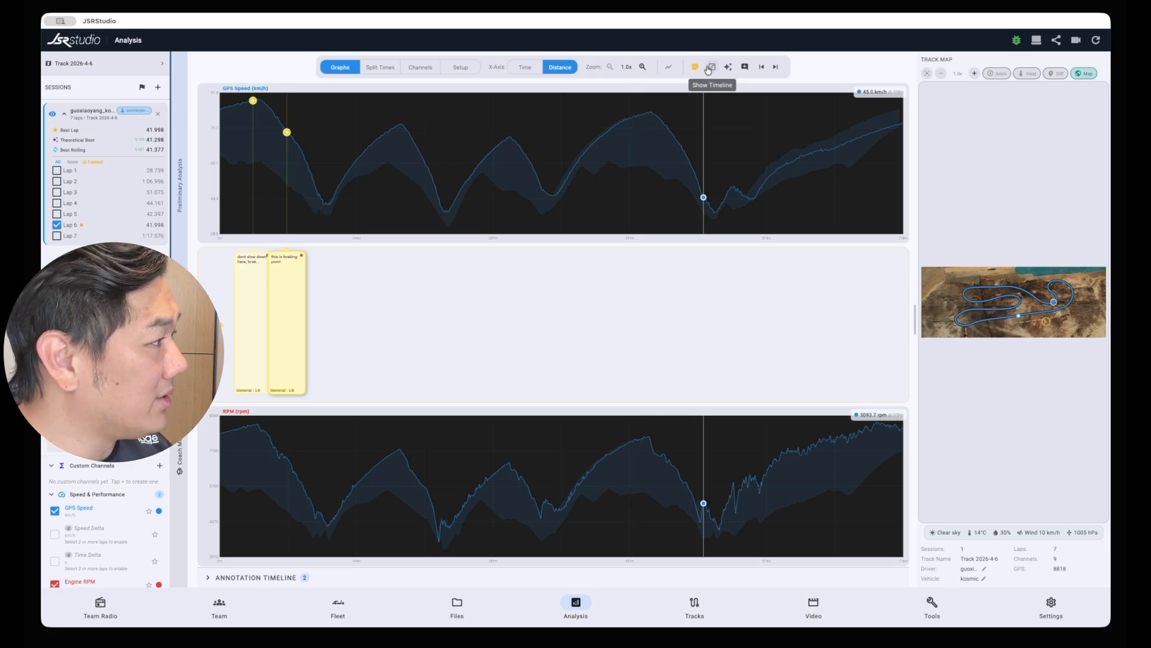
Add a range note reading "this area is too slow" from just before the fourth GPS Speed peak to just past the following dip
left_click(747, 67)
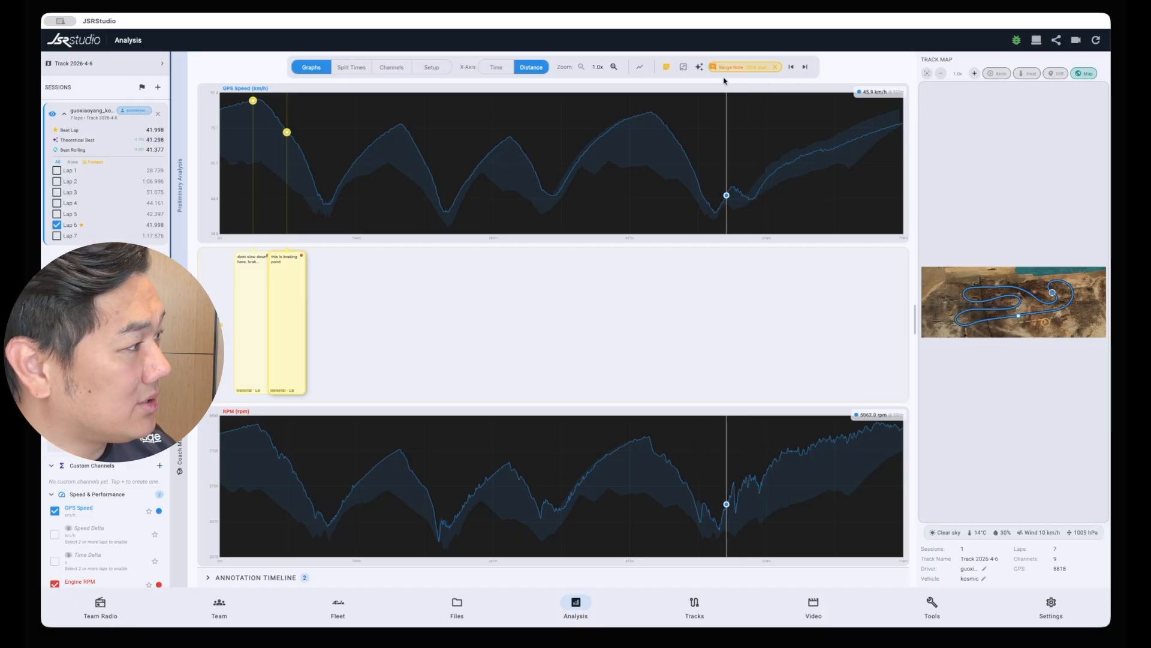
left_click(633, 127)
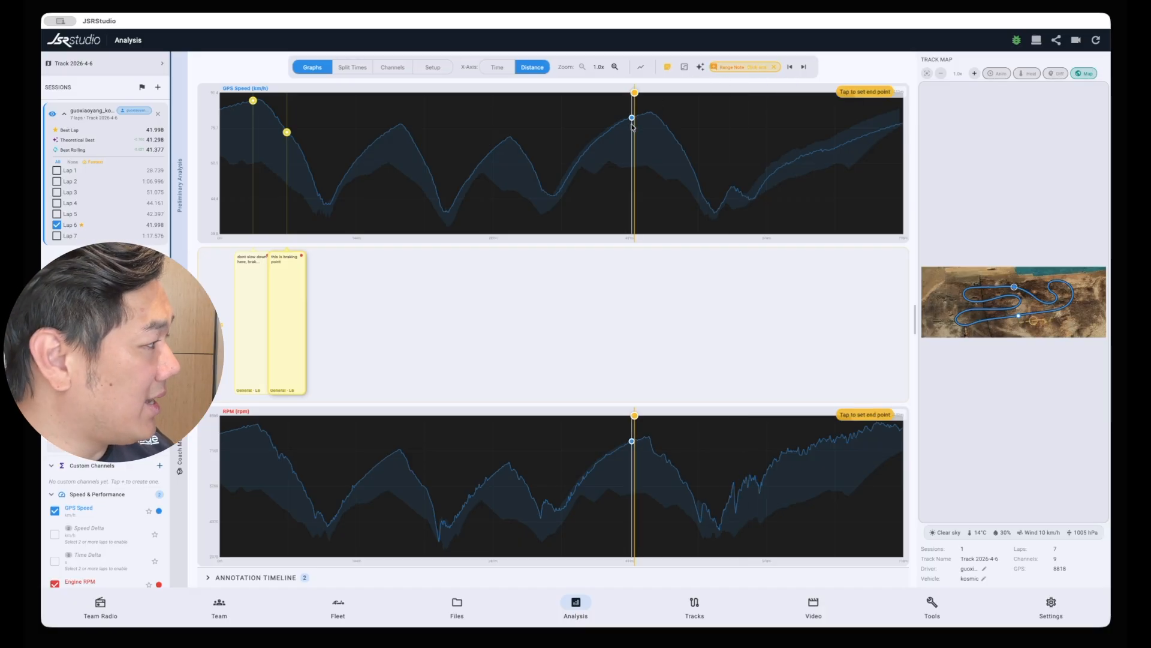
left_click(734, 168)
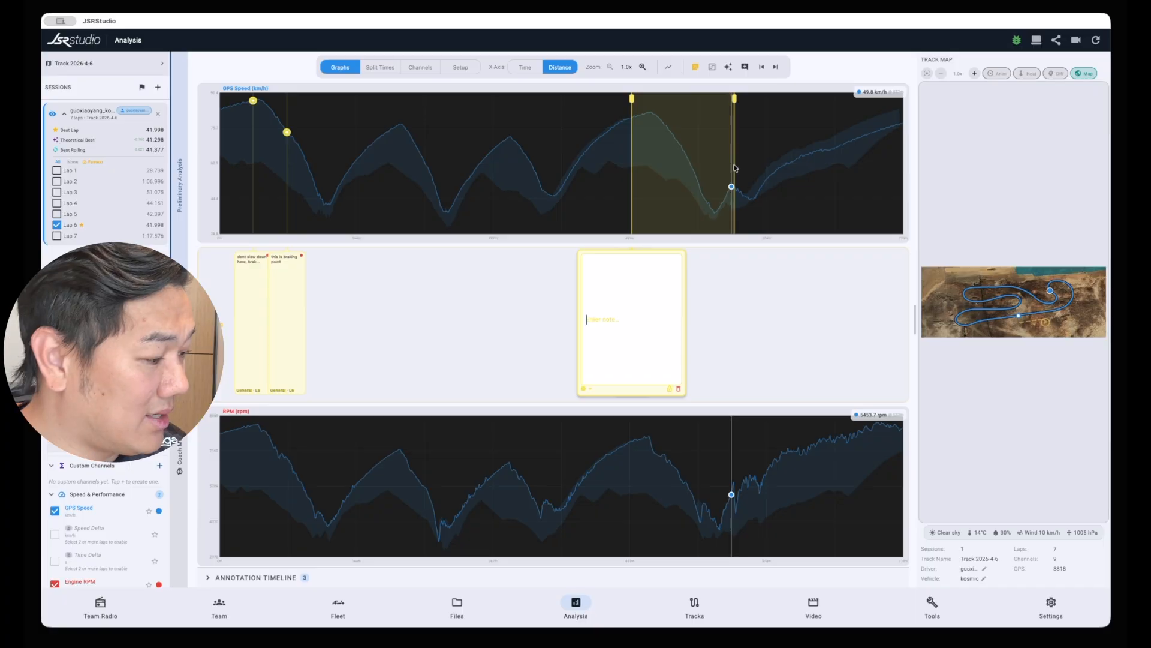
type("this")
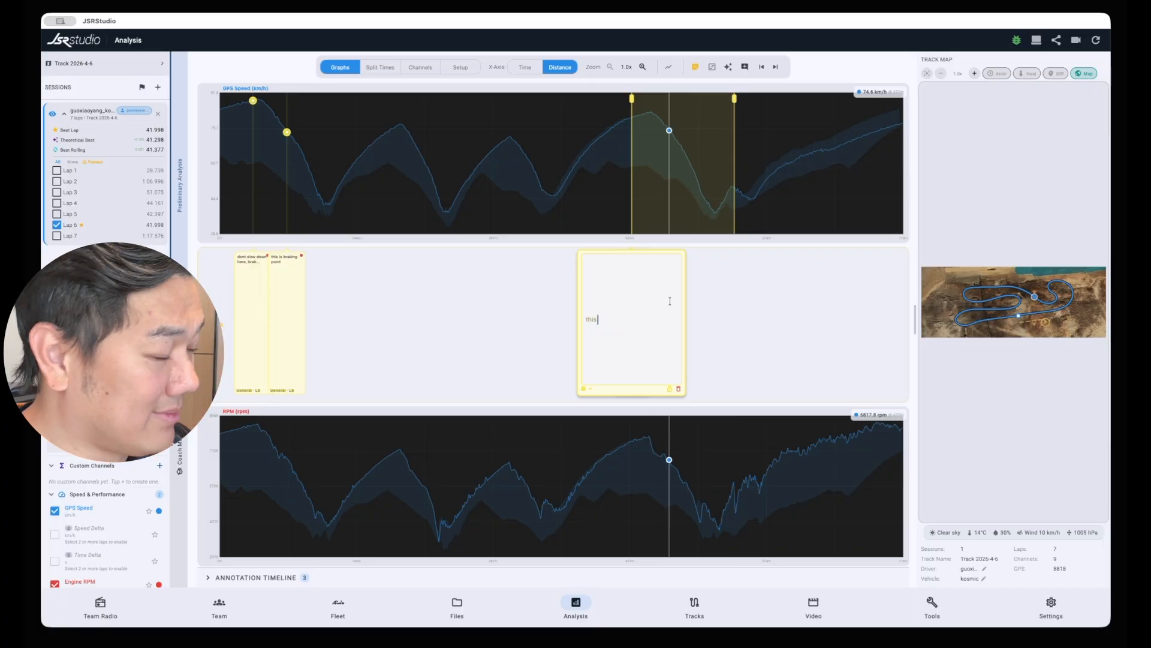
type(" area")
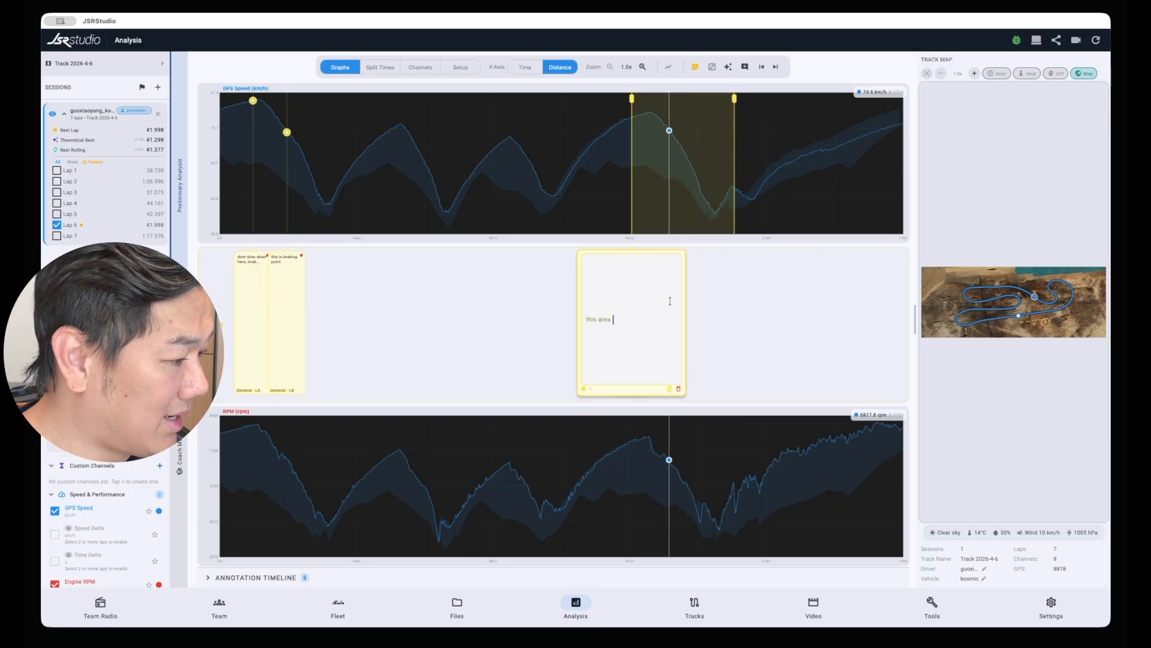
type(" is")
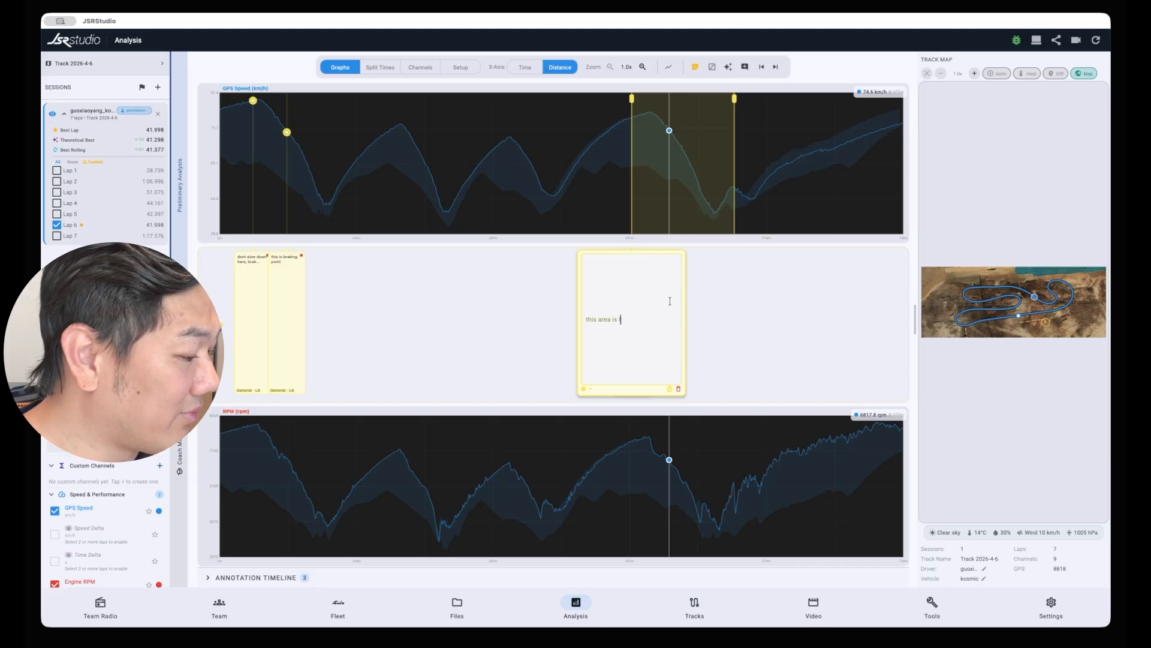
type(" too slow")
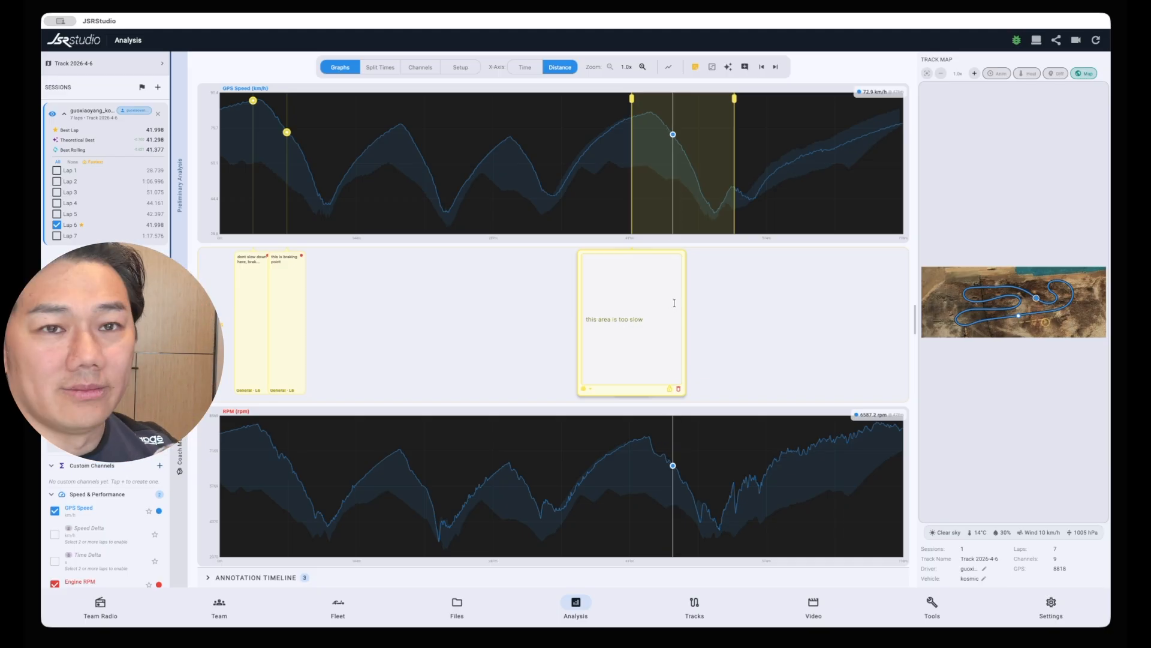
left_click(707, 311)
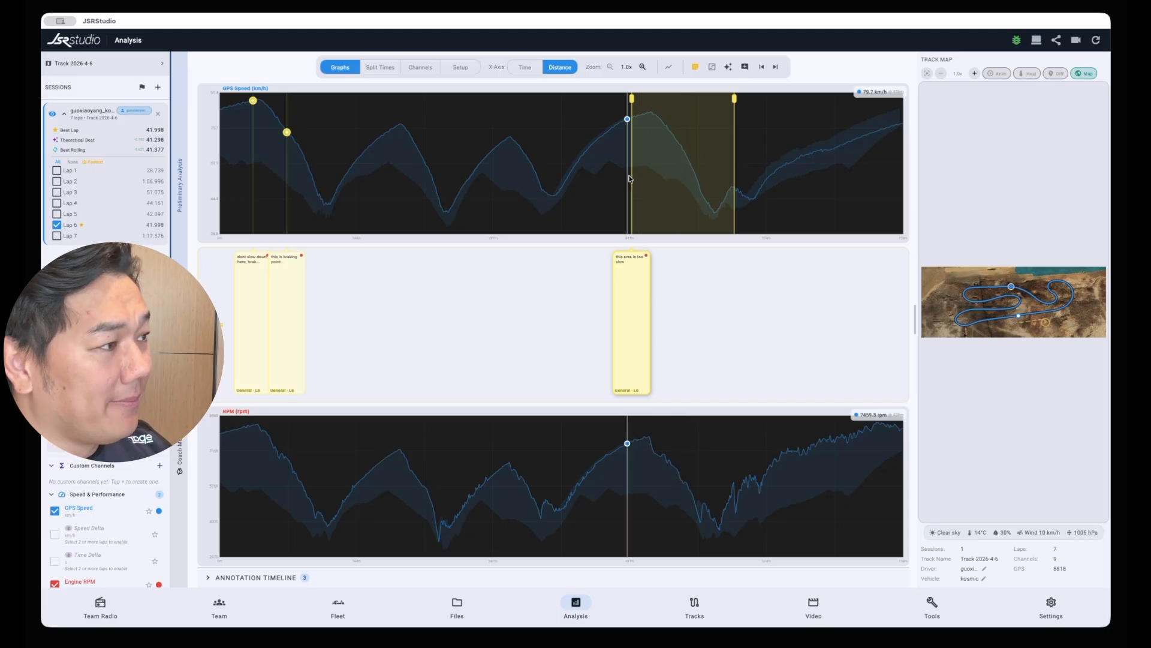
Try shifting the "this is braking point" note along the notes strip and back, and reopen it to view its contents
left_click(287, 133)
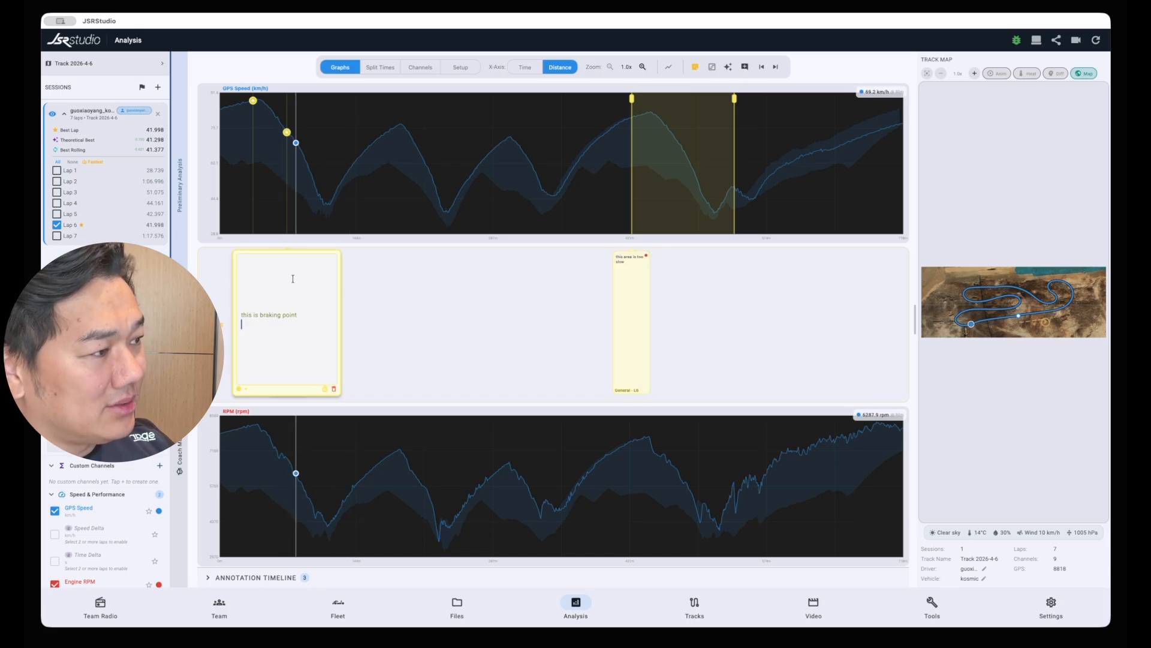
left_click(362, 282)
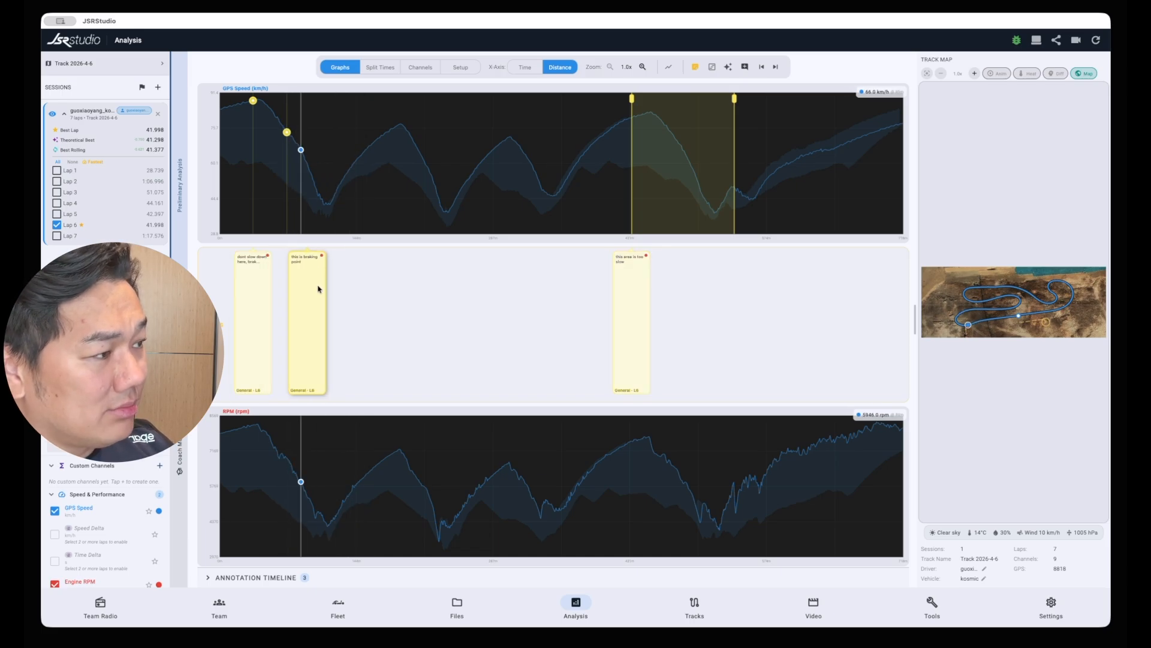
left_click_drag(317, 286, 294, 291)
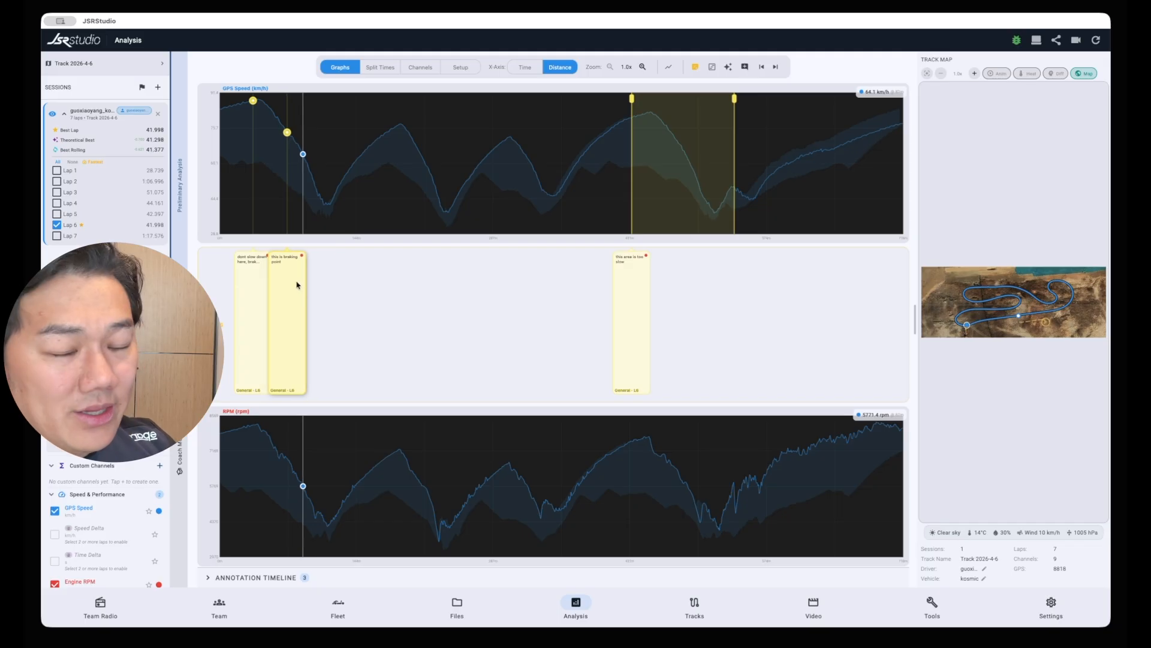
double_click(294, 295)
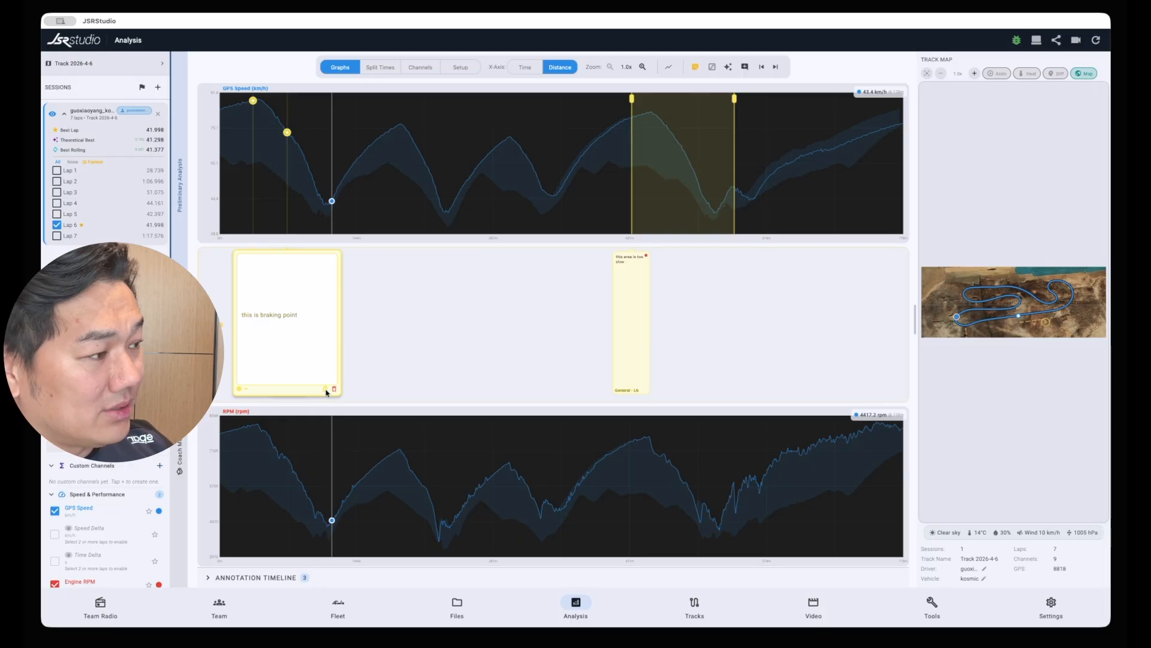
left_click(364, 377)
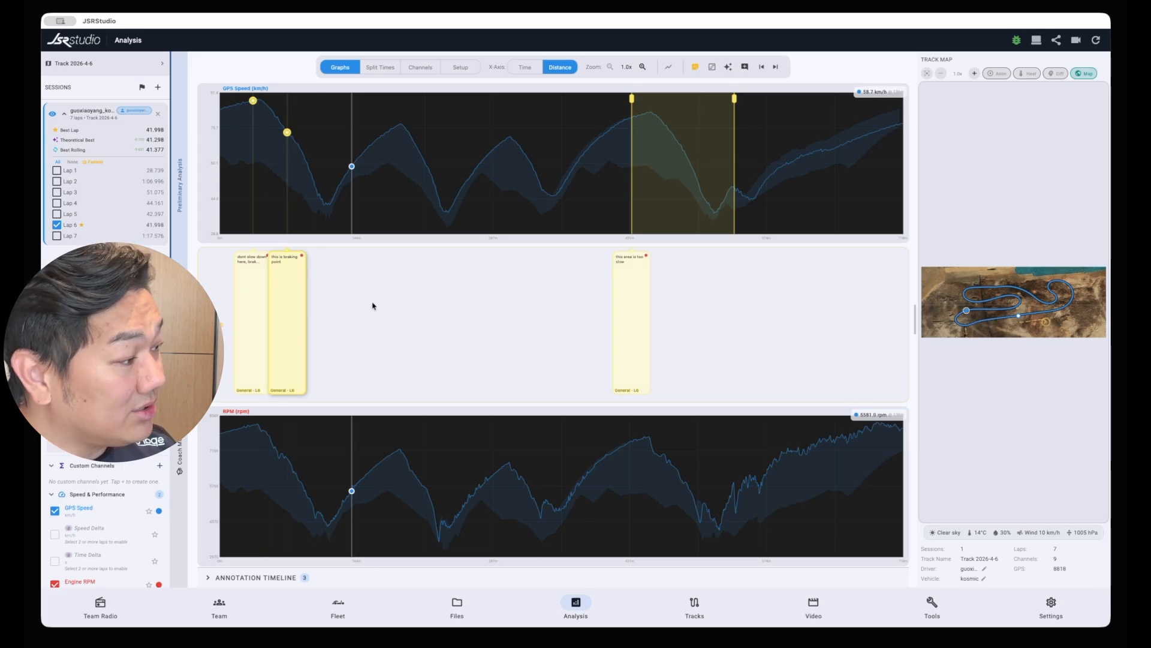
Change the category of the "this area is too slow" range note to Mechanical
left_click(636, 307)
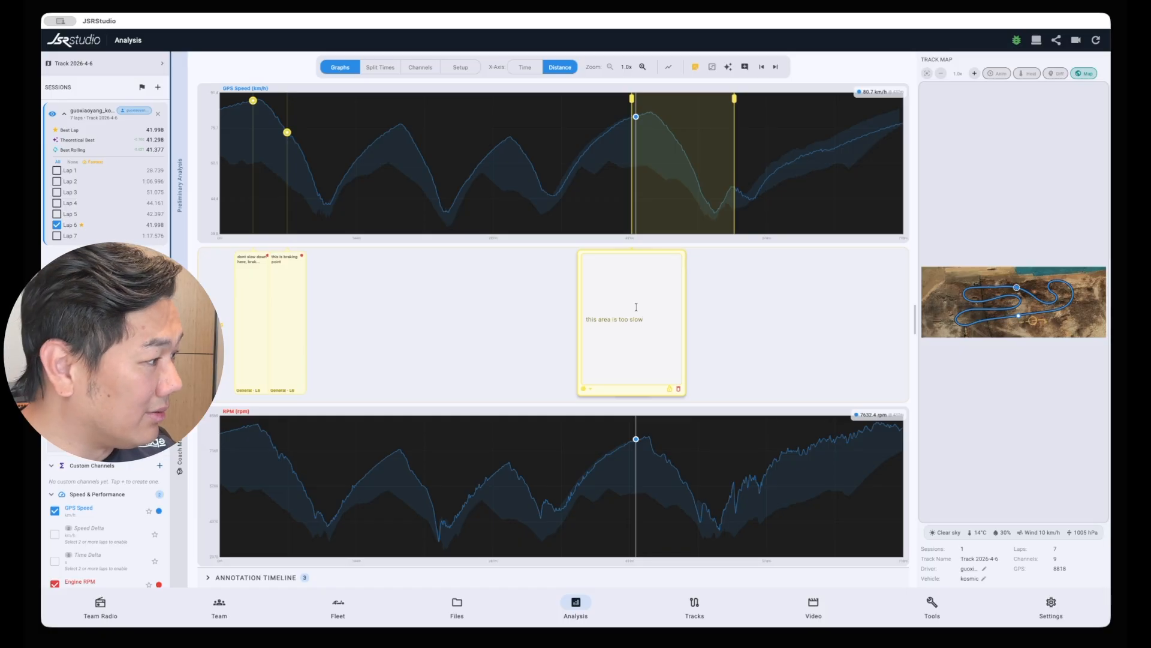
left_click(587, 389)
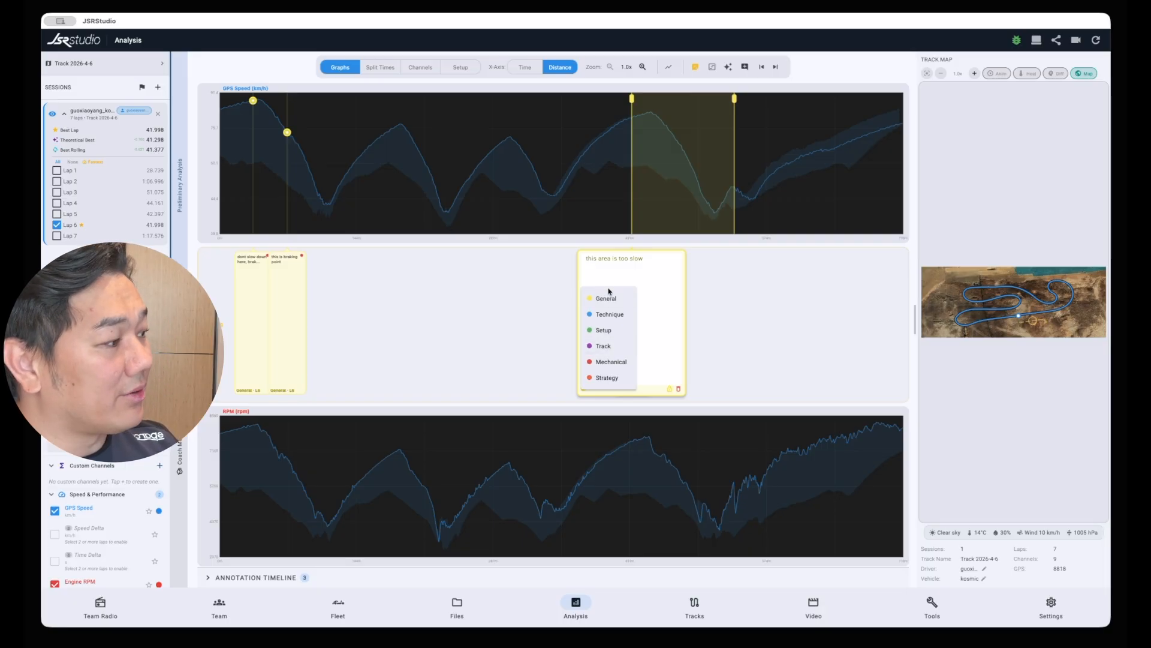
left_click(611, 377)
left_click(798, 345)
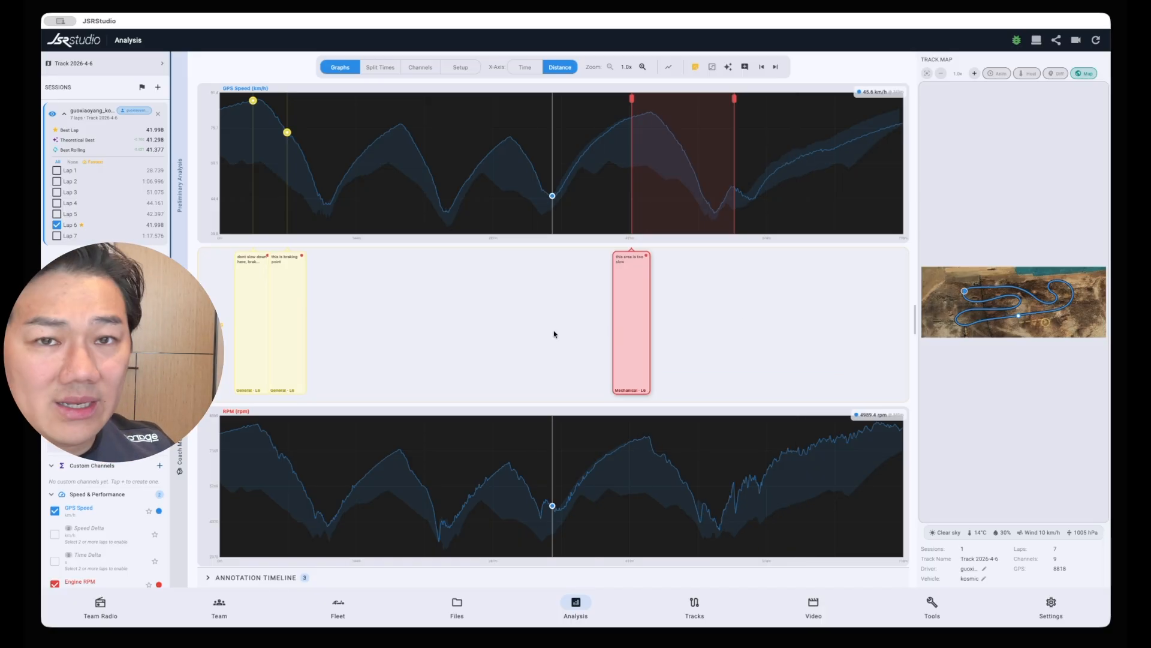
Expand the annotation timeline and review the notes in each of the saved Apr 10 versions
left_click(208, 577)
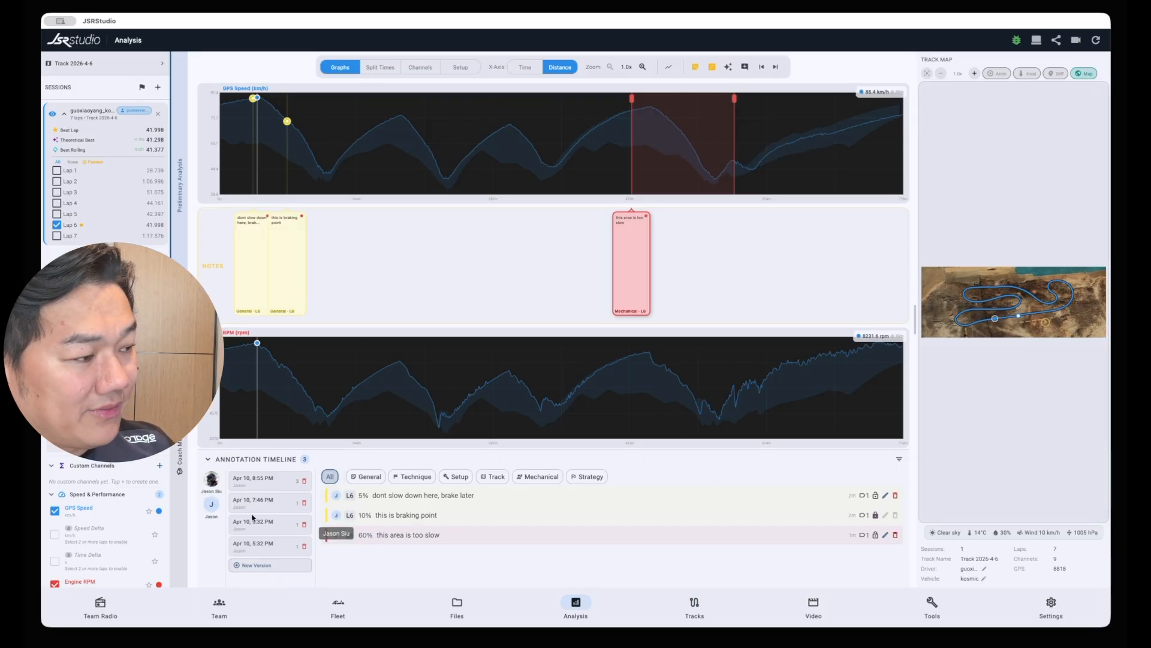
left_click(268, 543)
left_click(267, 509)
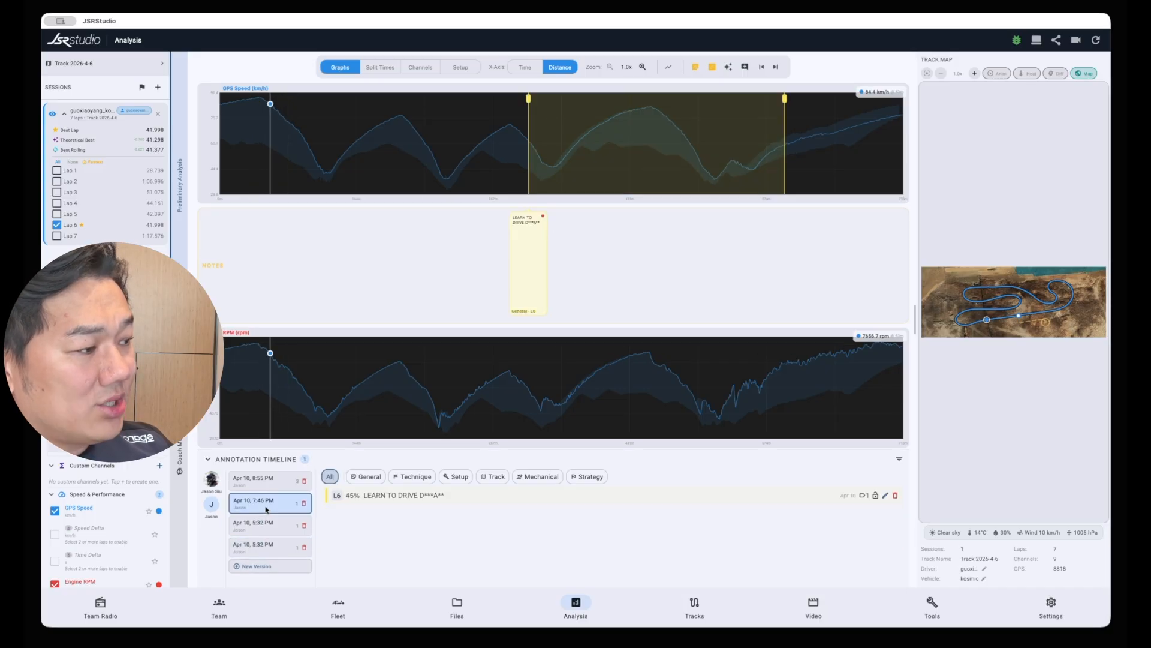
left_click(275, 491)
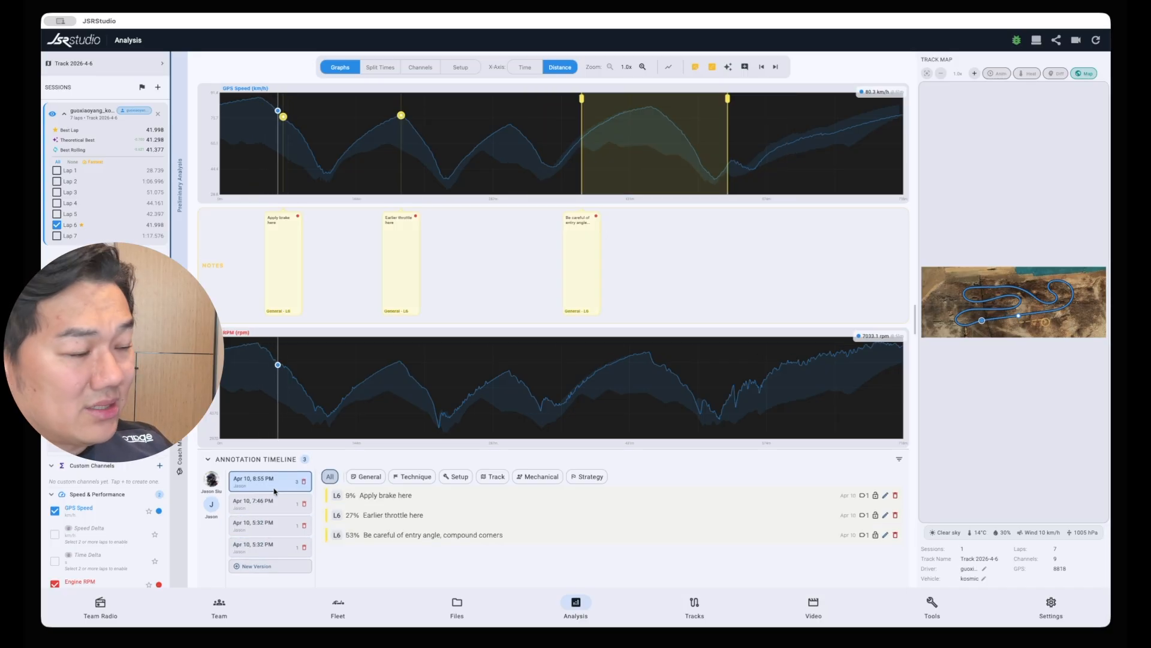
left_click(268, 534)
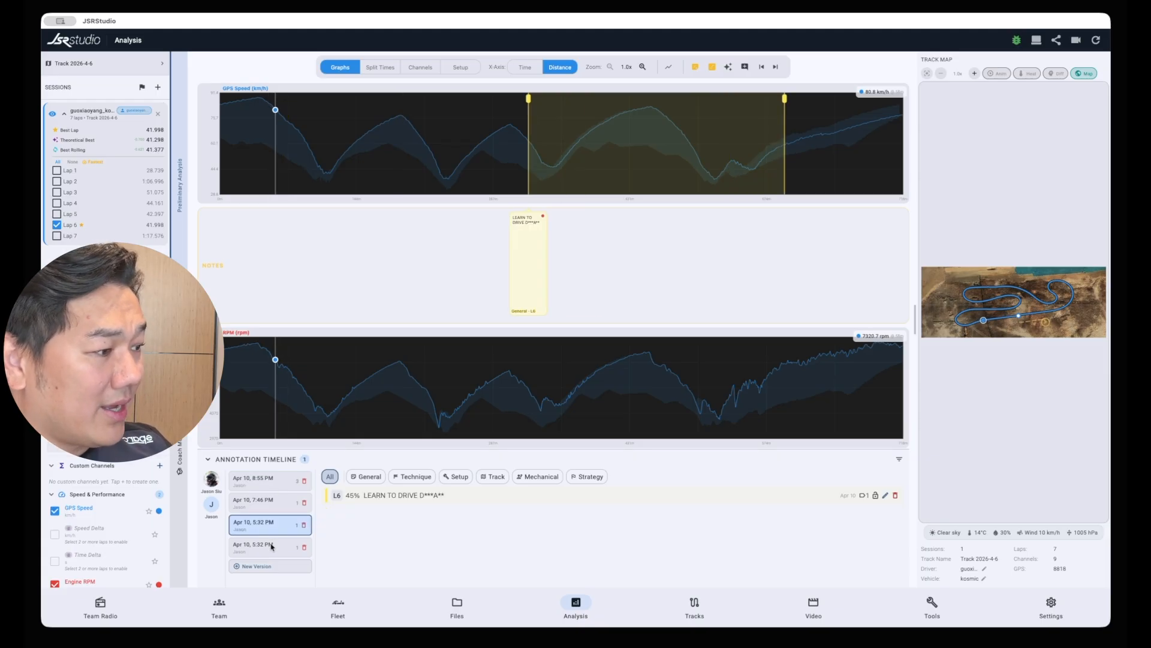
left_click(271, 546)
scroll(266, 556, "down", 1)
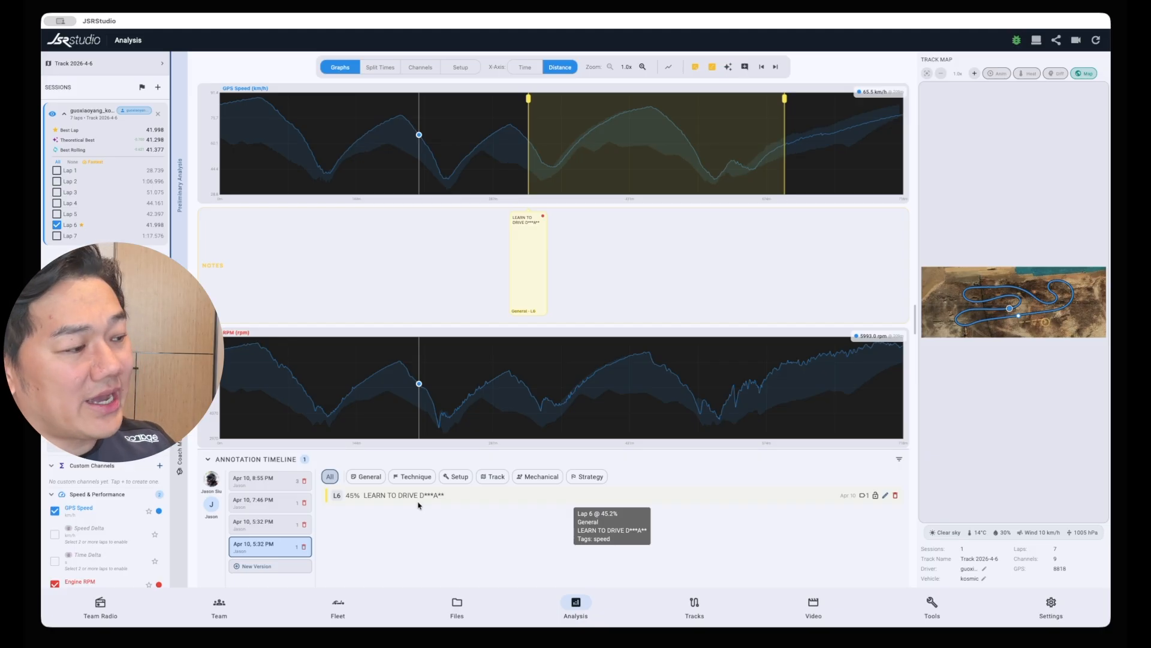
left_click(256, 484)
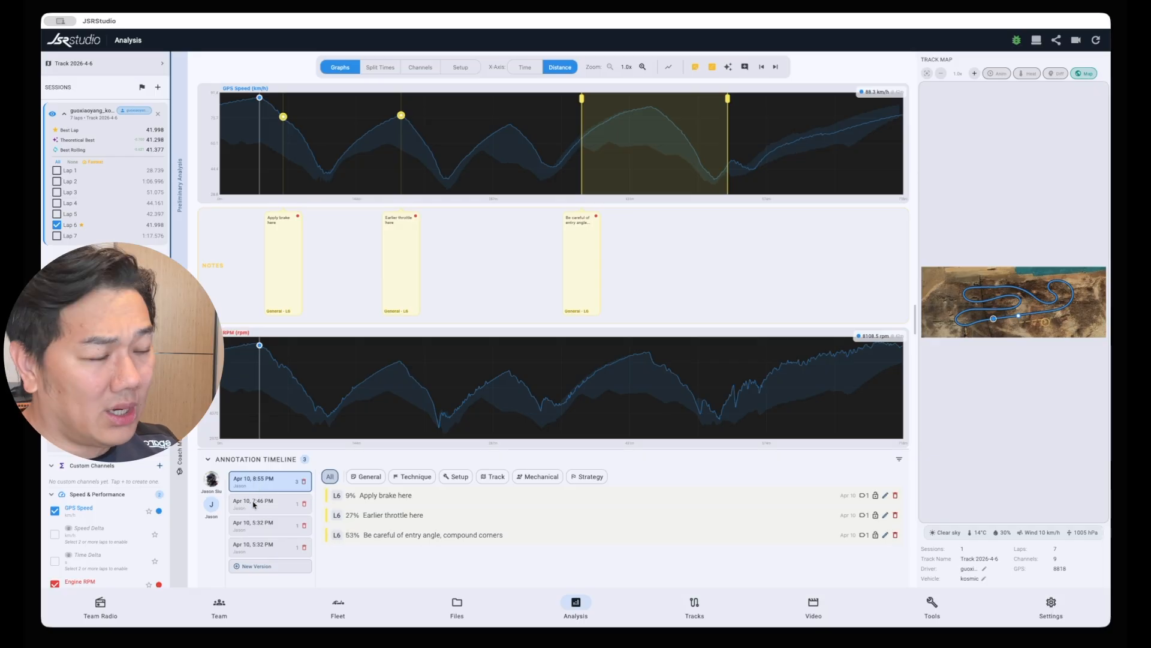
left_click(253, 504)
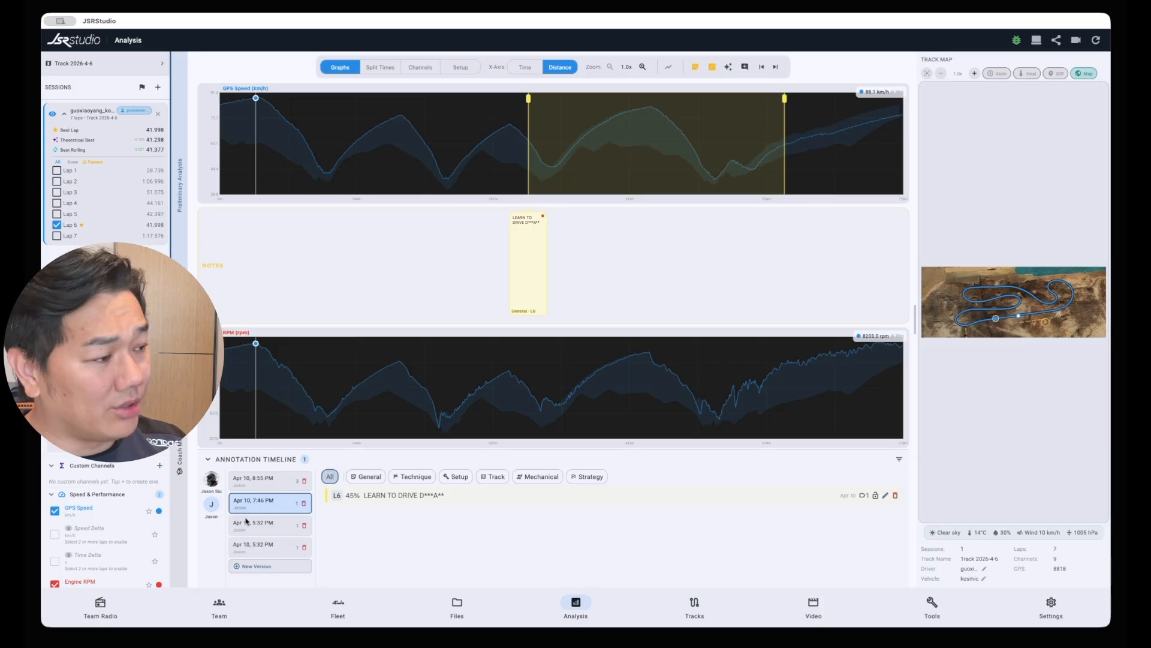
left_click(245, 521)
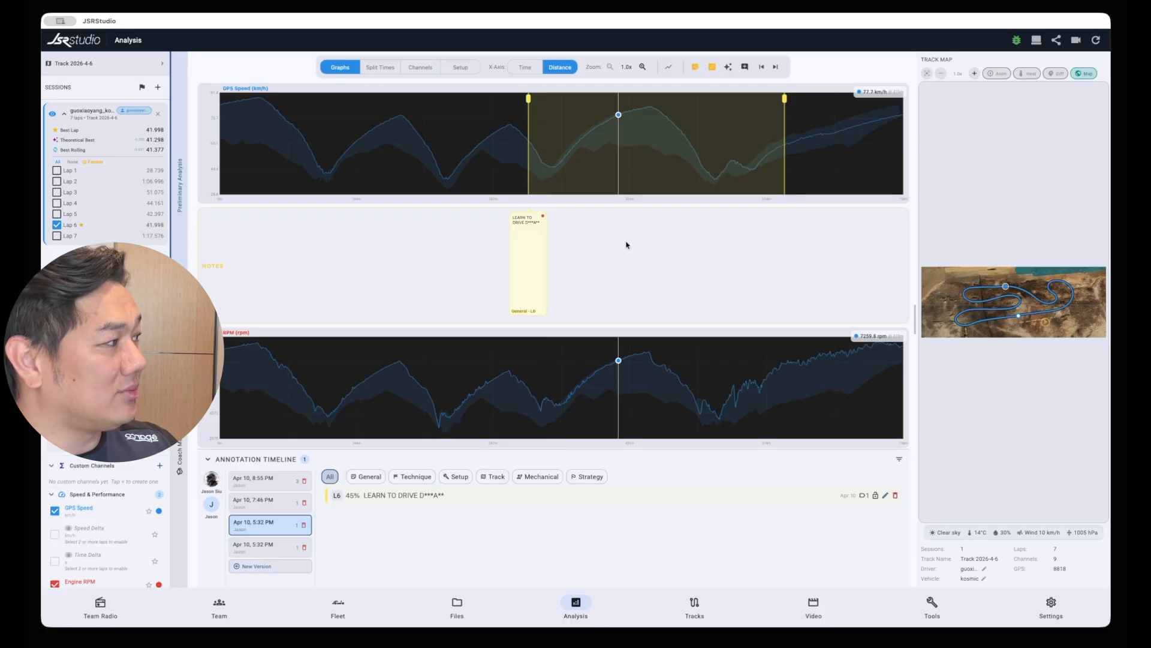
Examine the Share Analysis options for sharing to Team Radio and close the dialog without sharing
left_click(1057, 39)
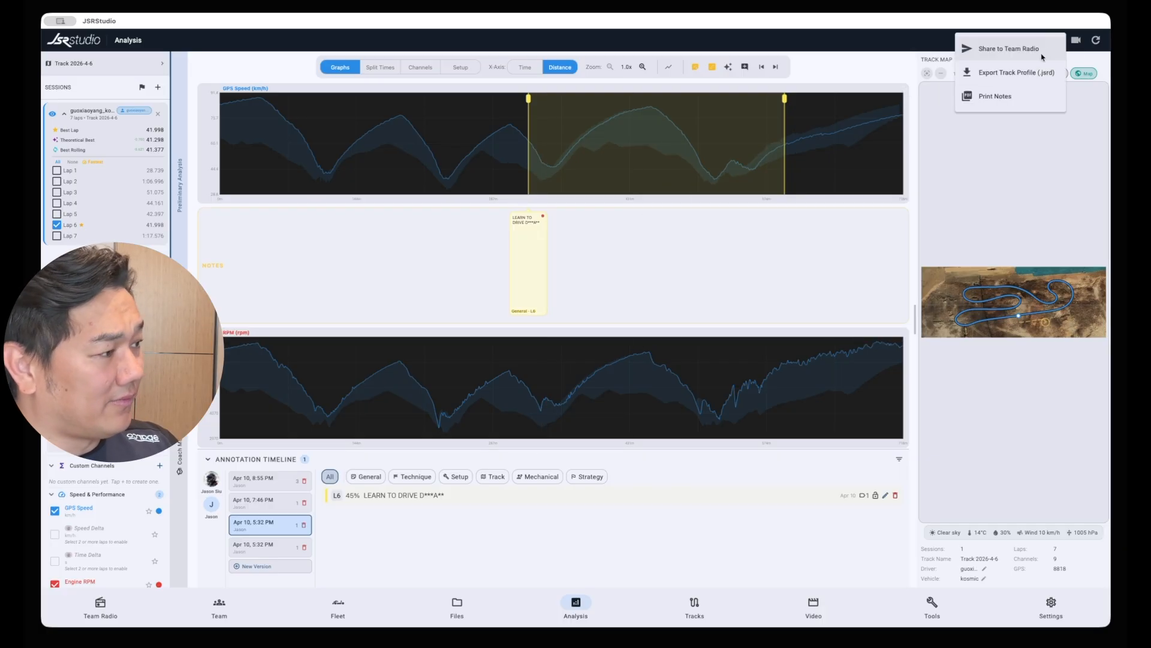
left_click(1043, 53)
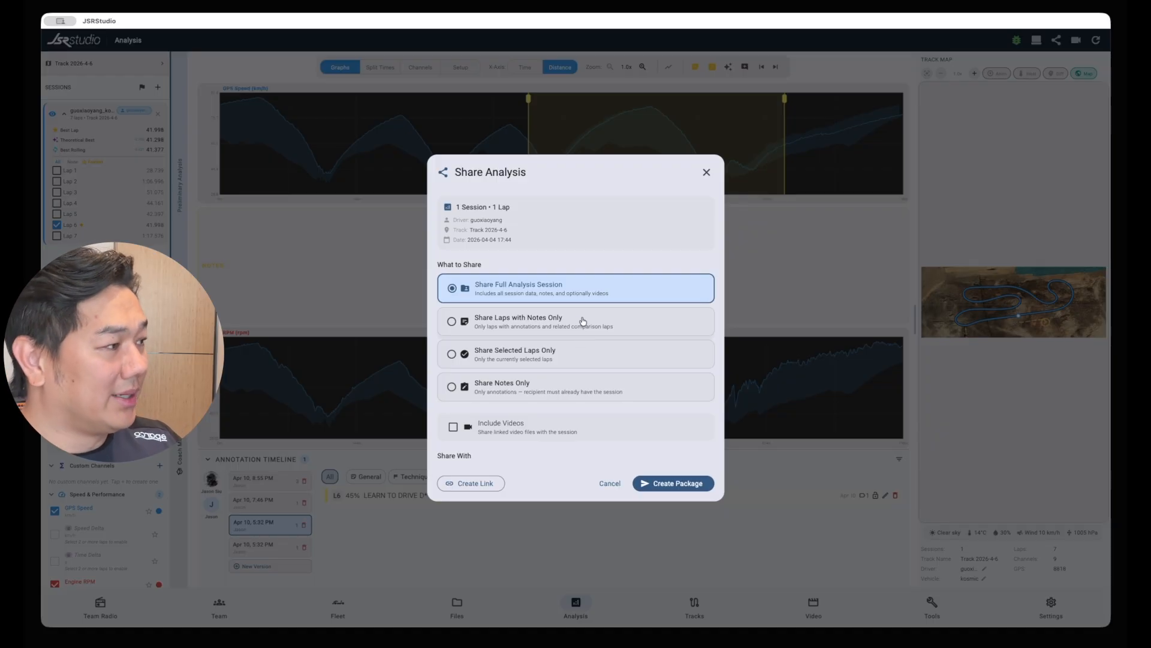
left_click(707, 172)
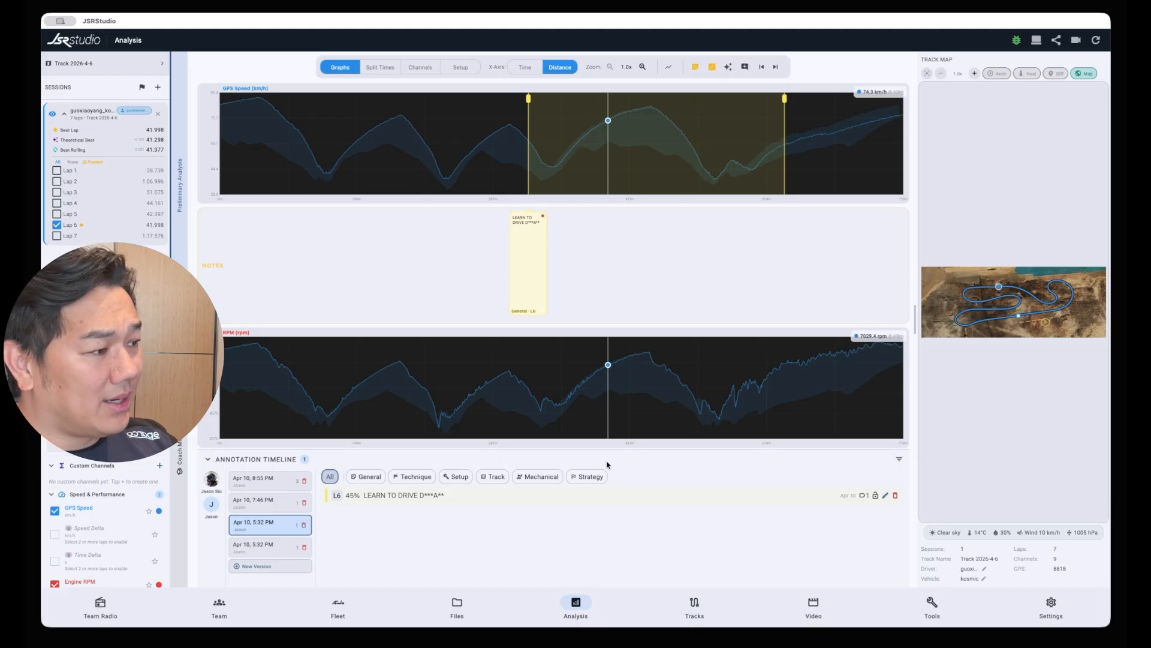
Load the Apr 10, 8:55 PM note version and use Print Notes to generate its PDF and copy the document
left_click(264, 479)
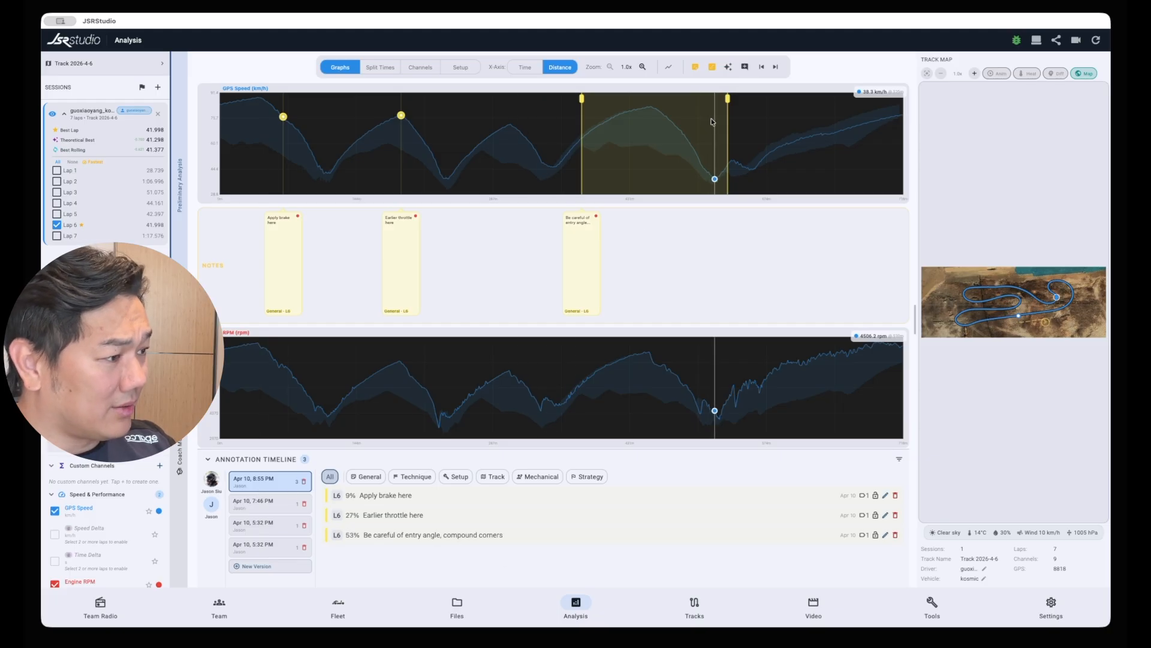
left_click(208, 460)
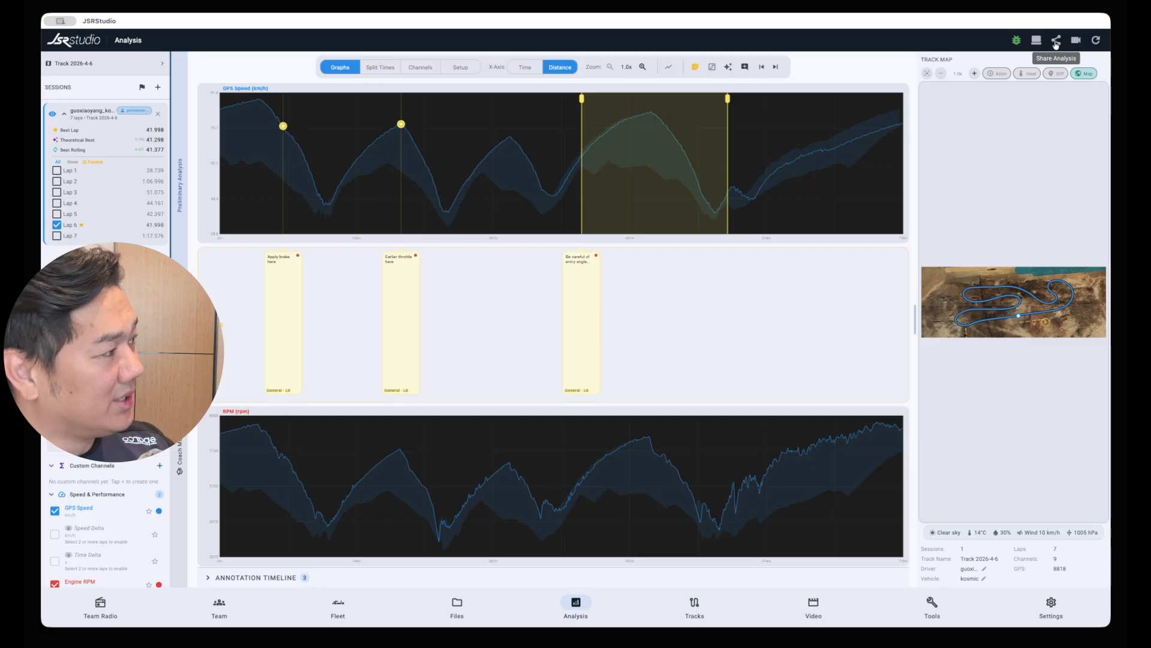
left_click(1056, 42)
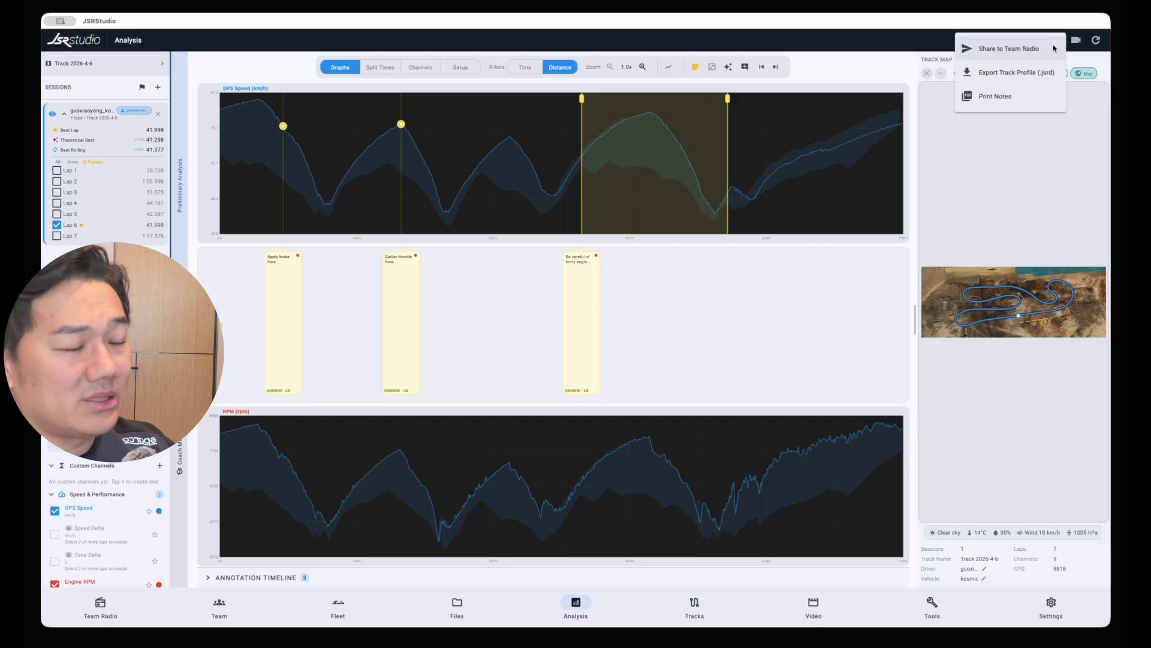
left_click(1031, 103)
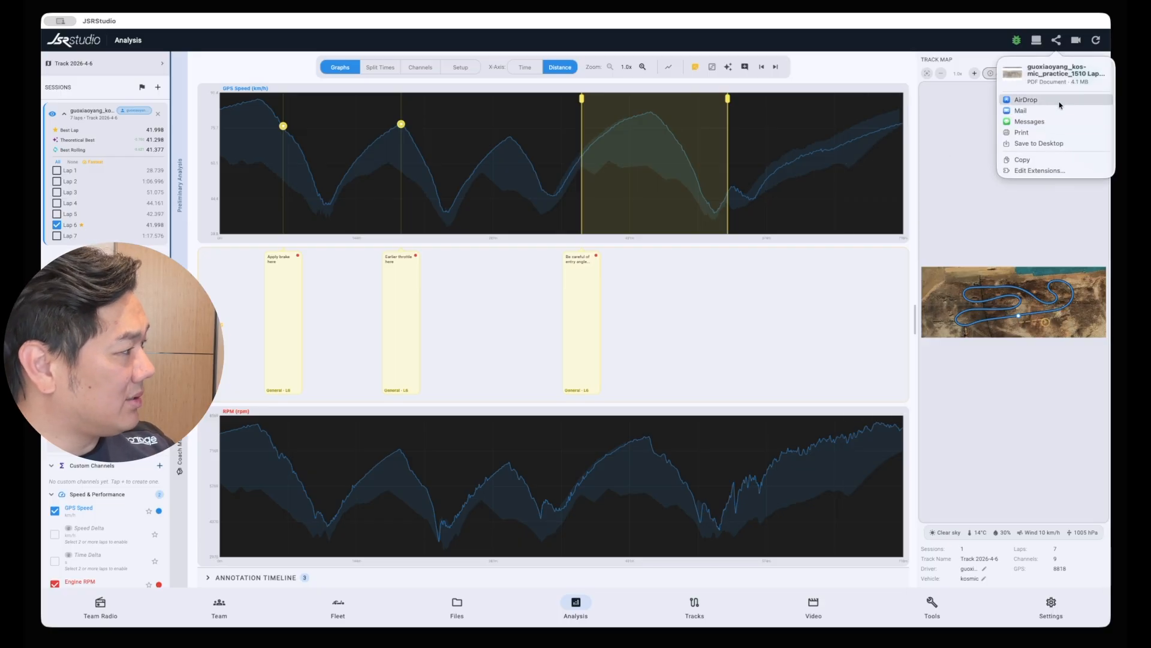
left_click(1051, 160)
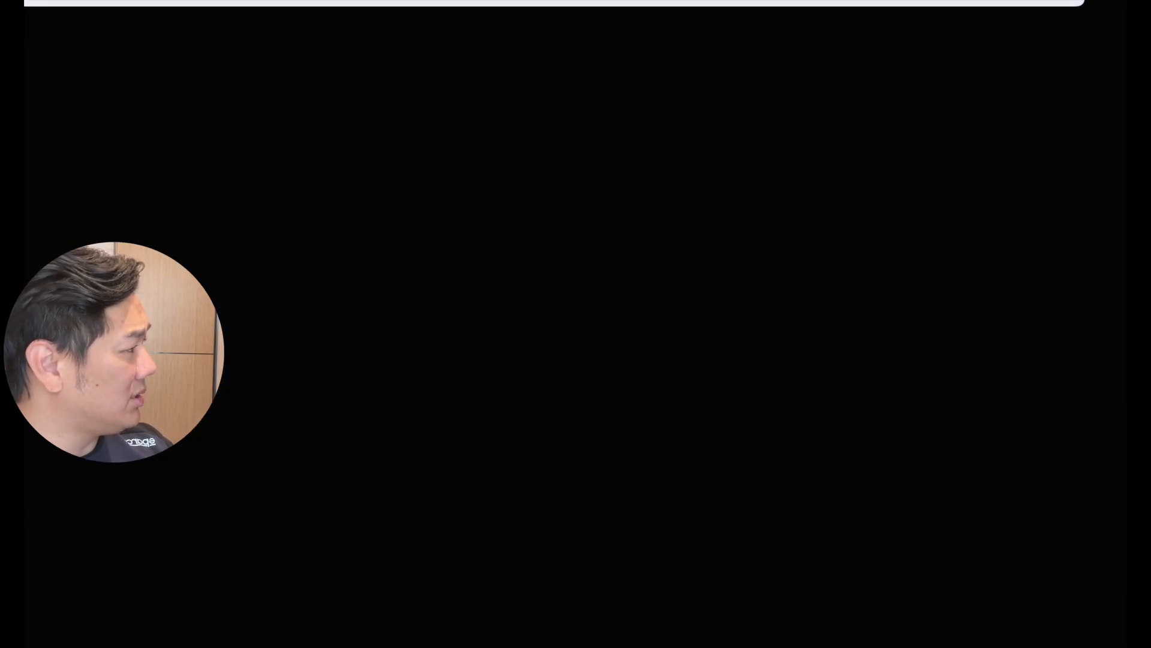